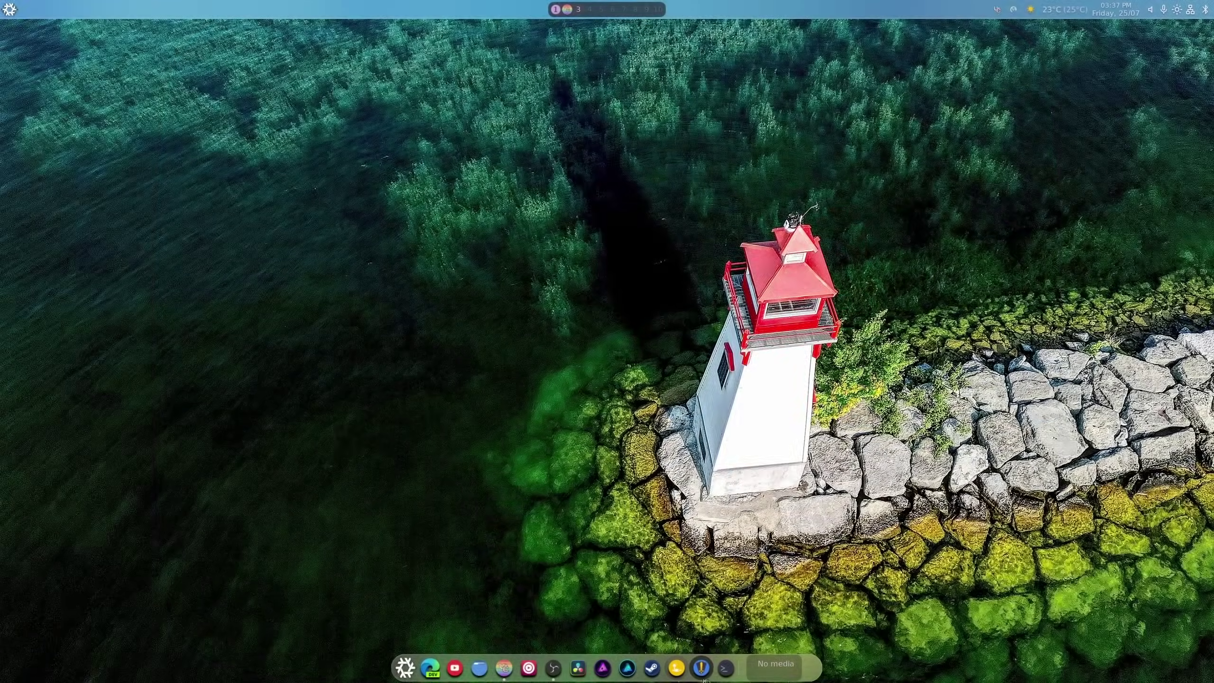
Step: Open a new terminal and run fastfetch to show the NixOS 25.11 system summary, after 'nixos' failed
left_click(726, 668)
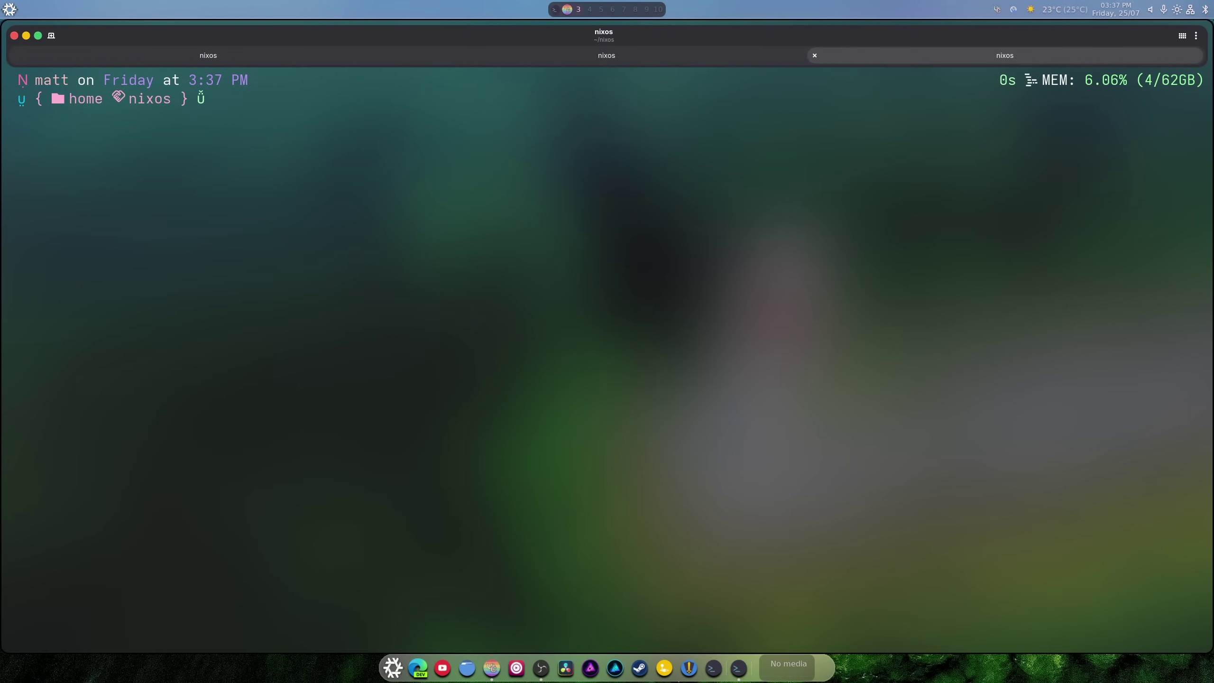
type("nixos")
key("Return")
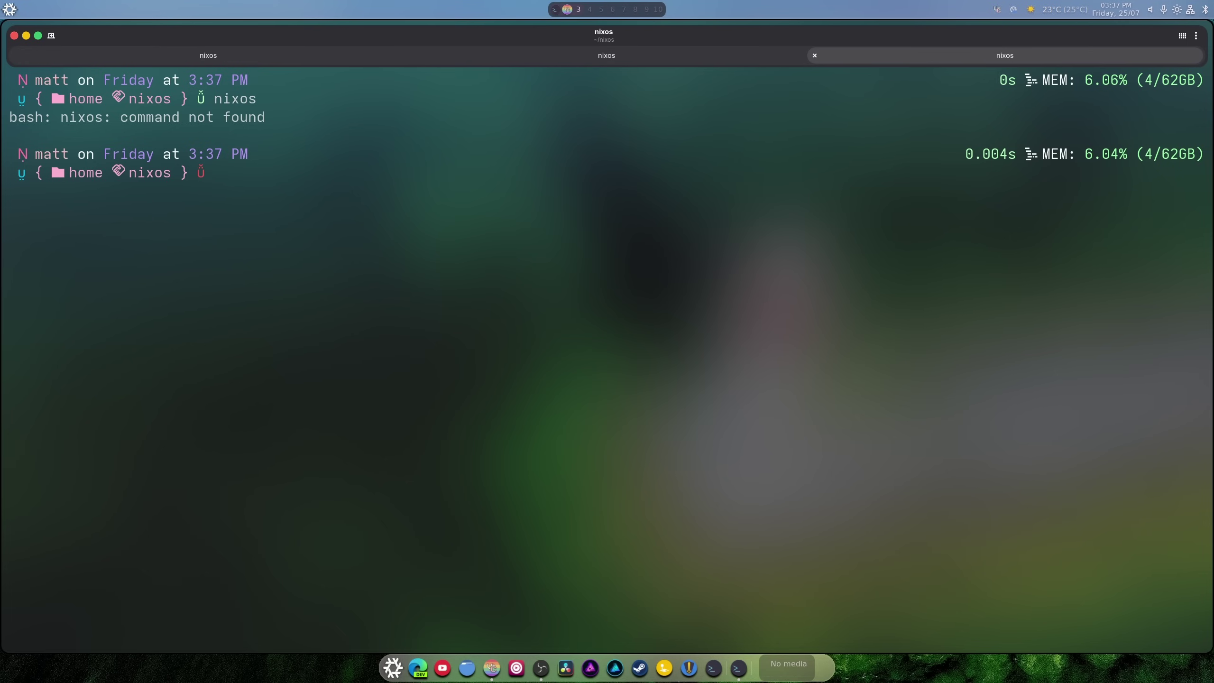
type("fastfetch")
key("Return")
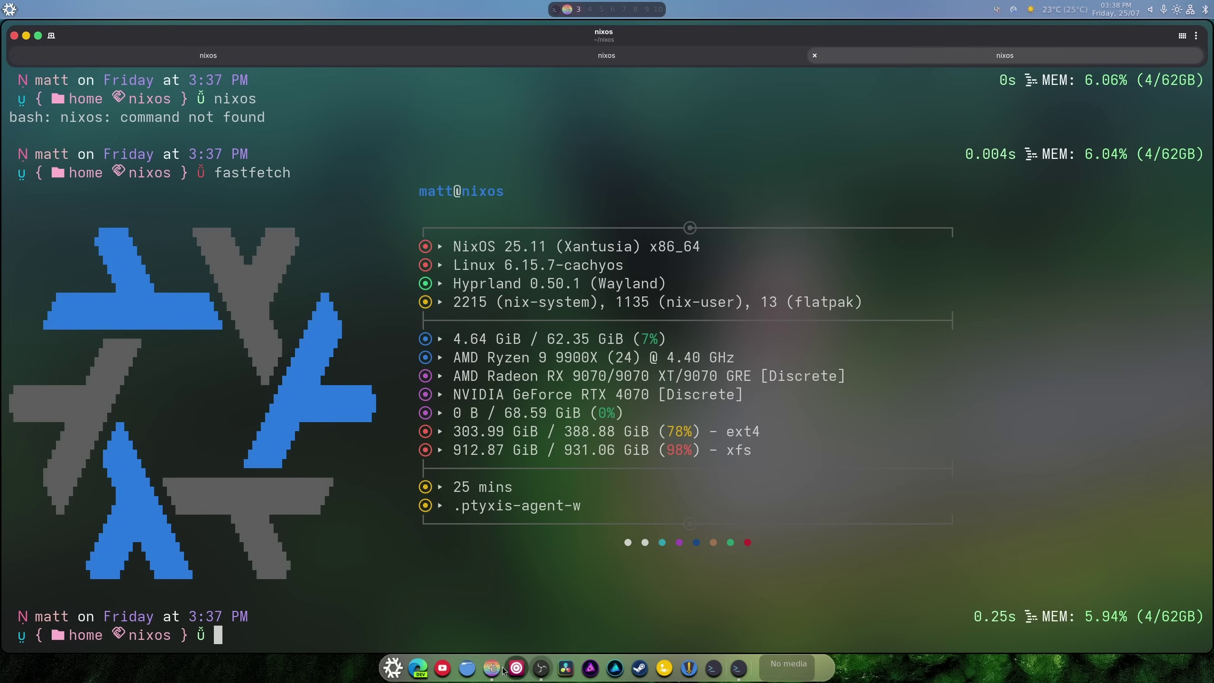
Step: Open Files beside the terminal, enter the nixos folder, and check then dismiss flake.nix's context menu
key("super+e")
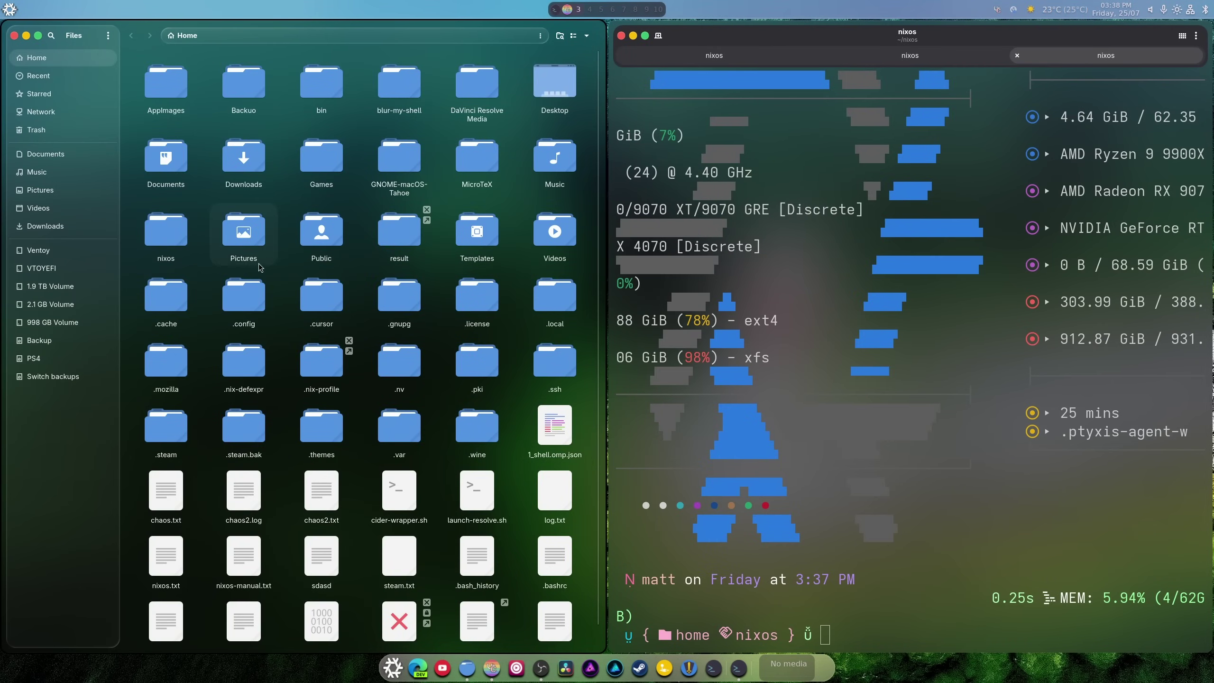
double_click(189, 257)
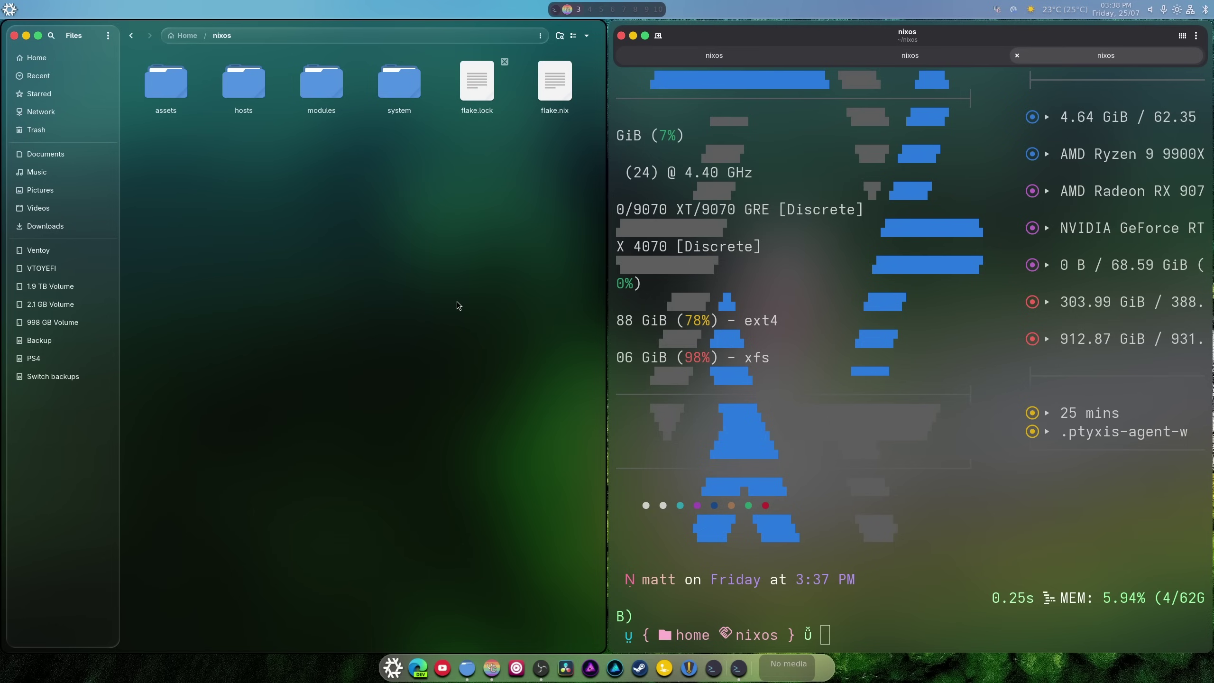
right_click(550, 96)
key("Escape")
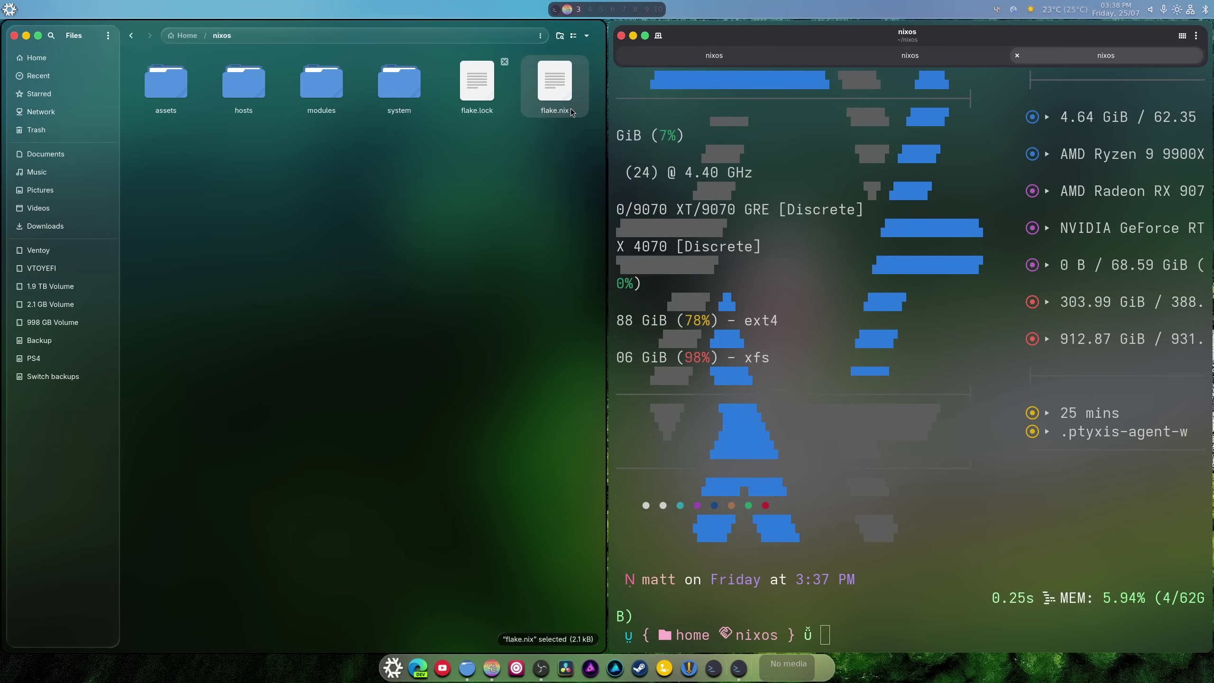
Step: Open flake.nix, then open hosts/default/configuration.nix with Text Editor as another tab
double_click(568, 110)
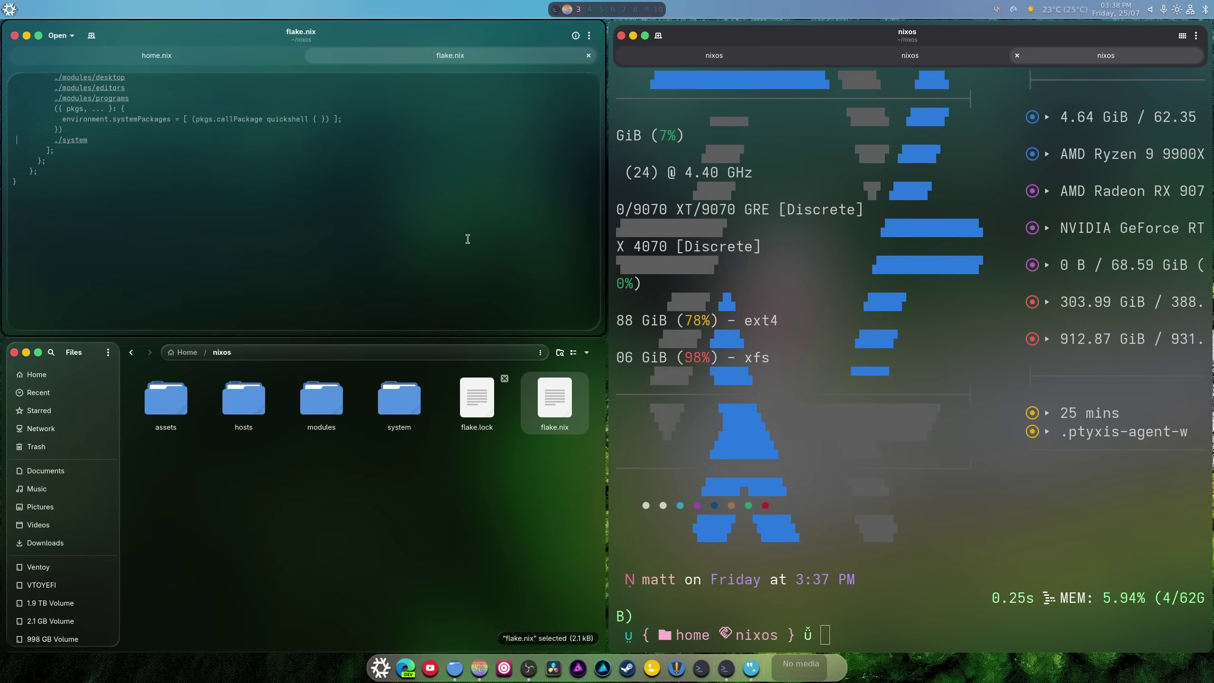
left_click(225, 58)
double_click(244, 404)
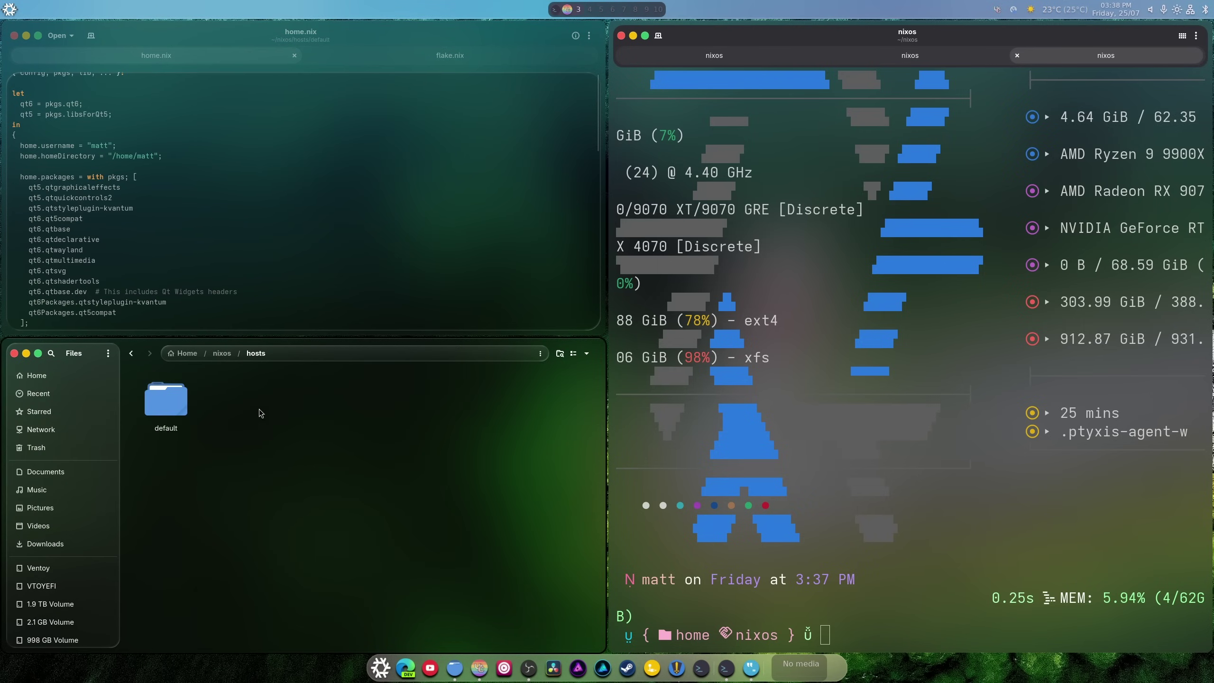
double_click(166, 402)
right_click(165, 420)
left_click(191, 455)
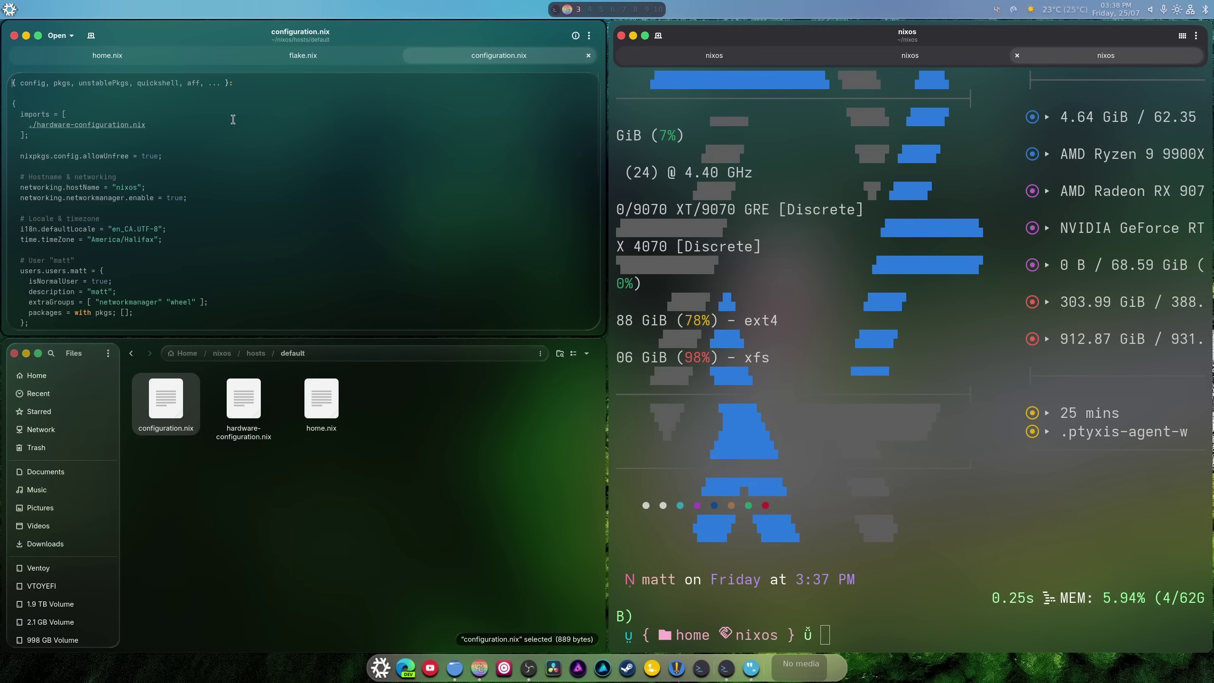
Step: Skim home.nix and flake.nix, send Files to workspace 3, and fullscreen the flake.nix editor
left_click(108, 55)
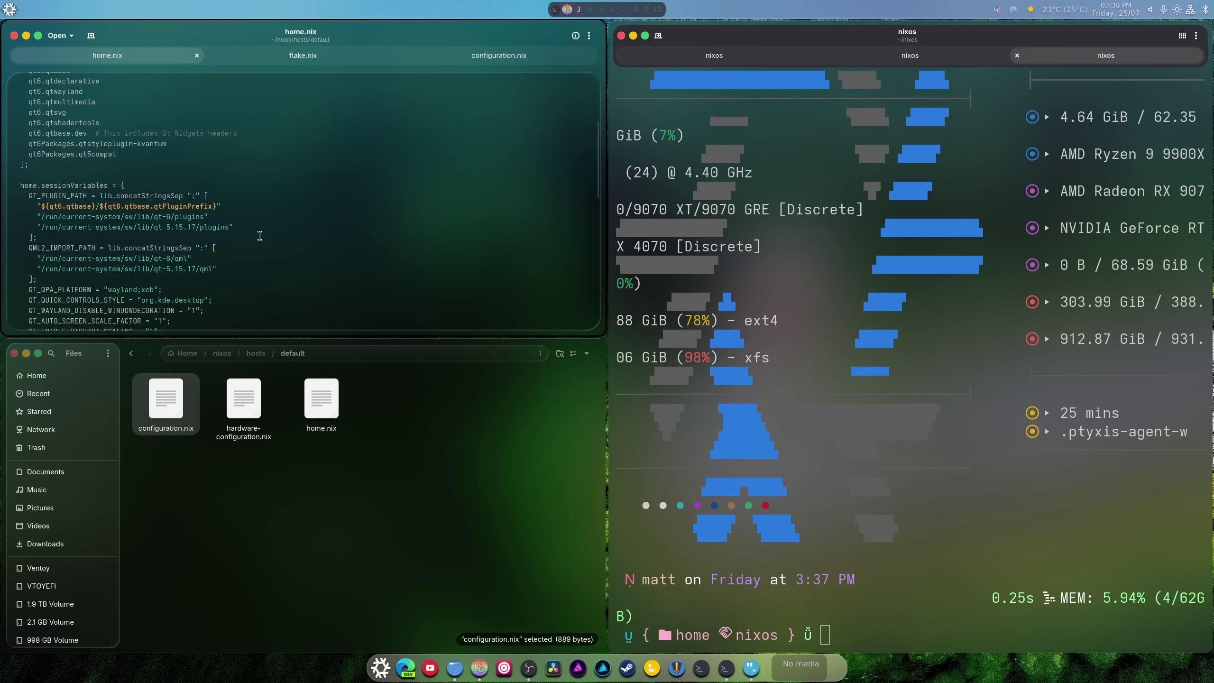
scroll(259, 235, "up", 5)
scroll(96, 177, "down", 12)
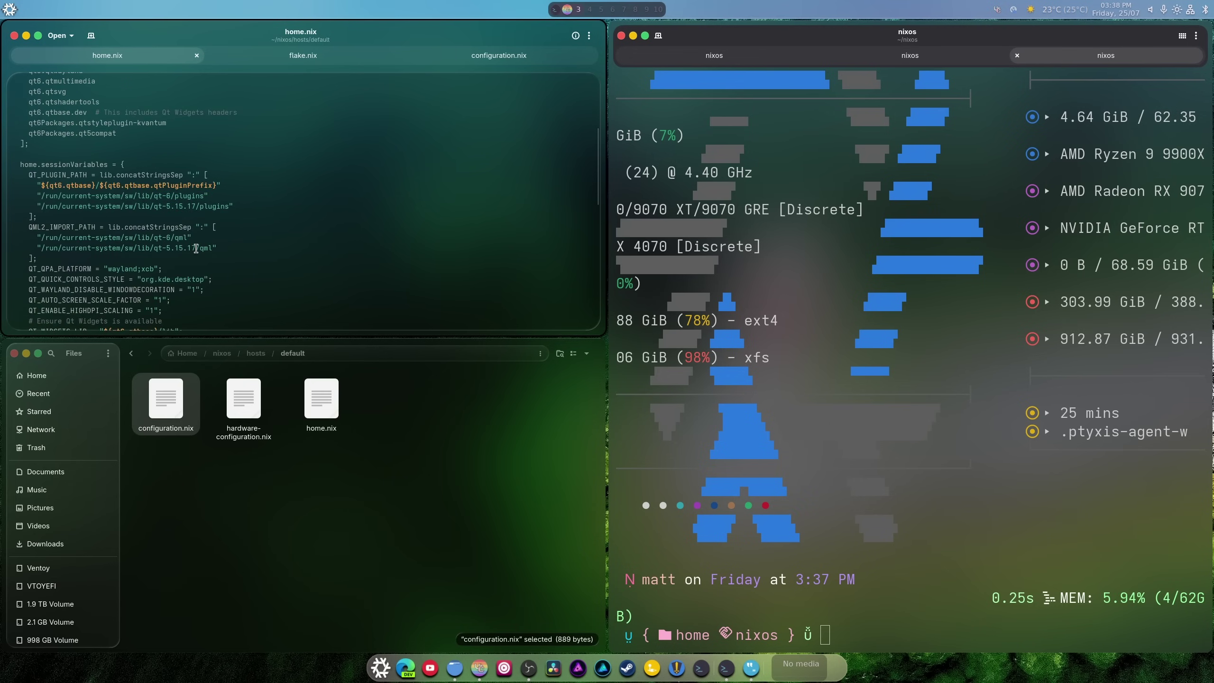
scroll(373, 204, "down", 2)
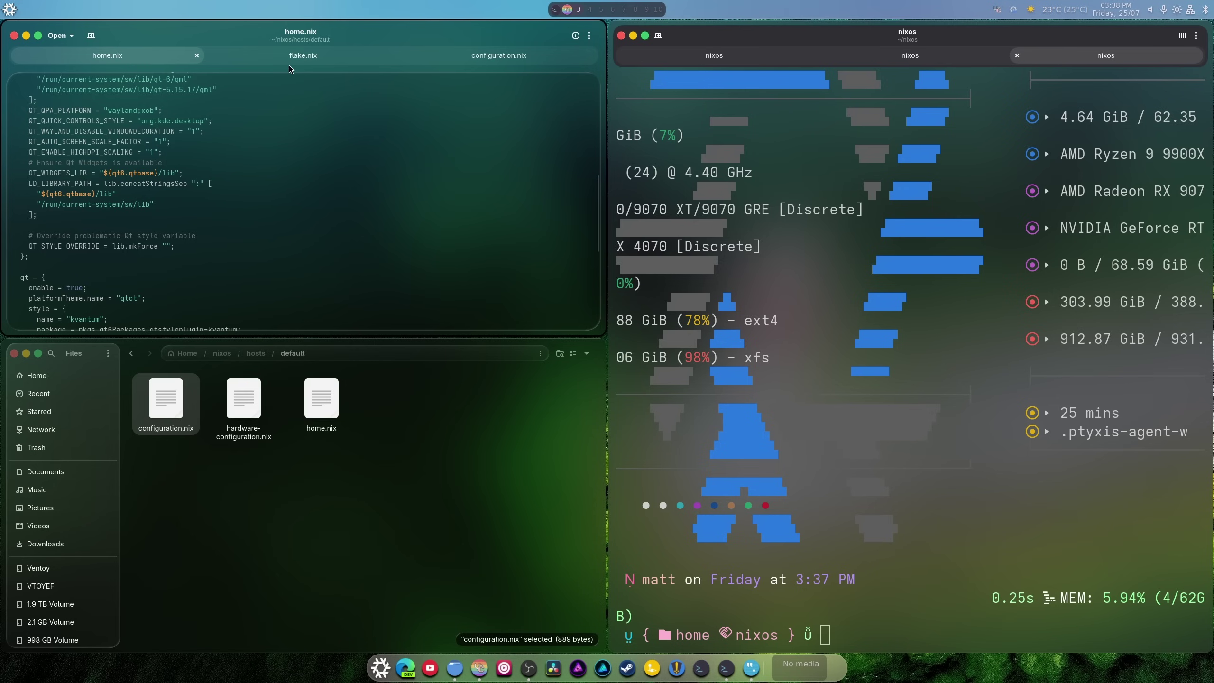
left_click(303, 55)
scroll(370, 260, "up", 5)
scroll(370, 260, "up", 8)
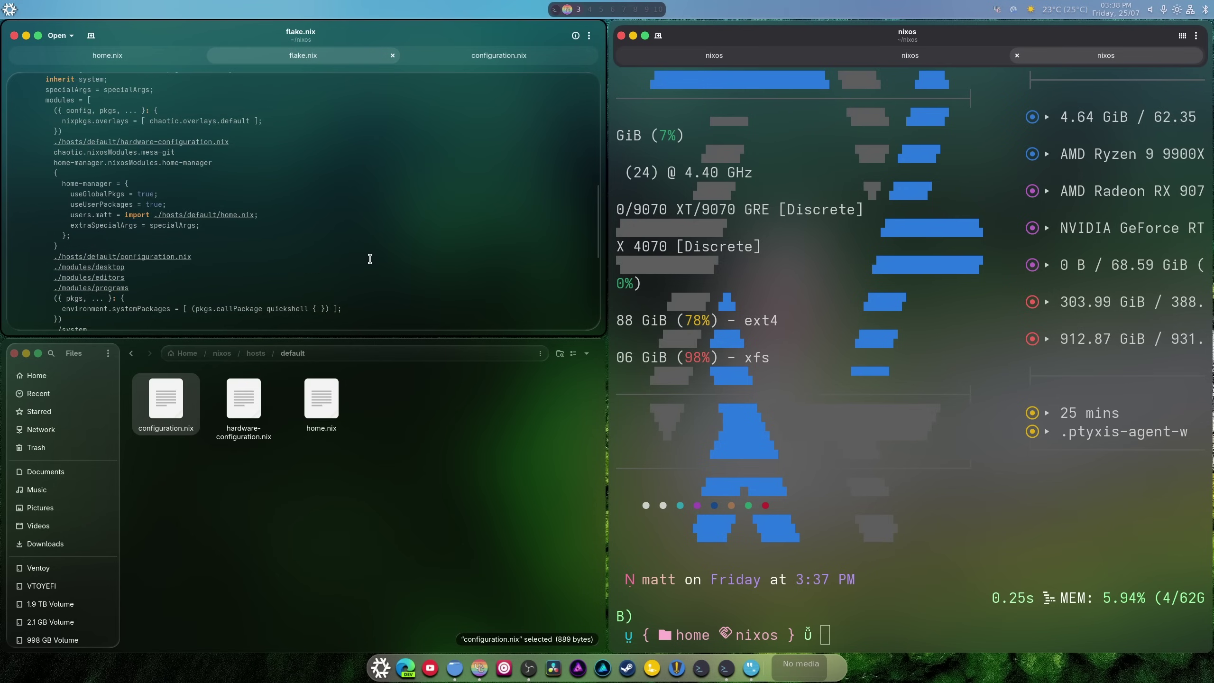
scroll(369, 258, "up", 5)
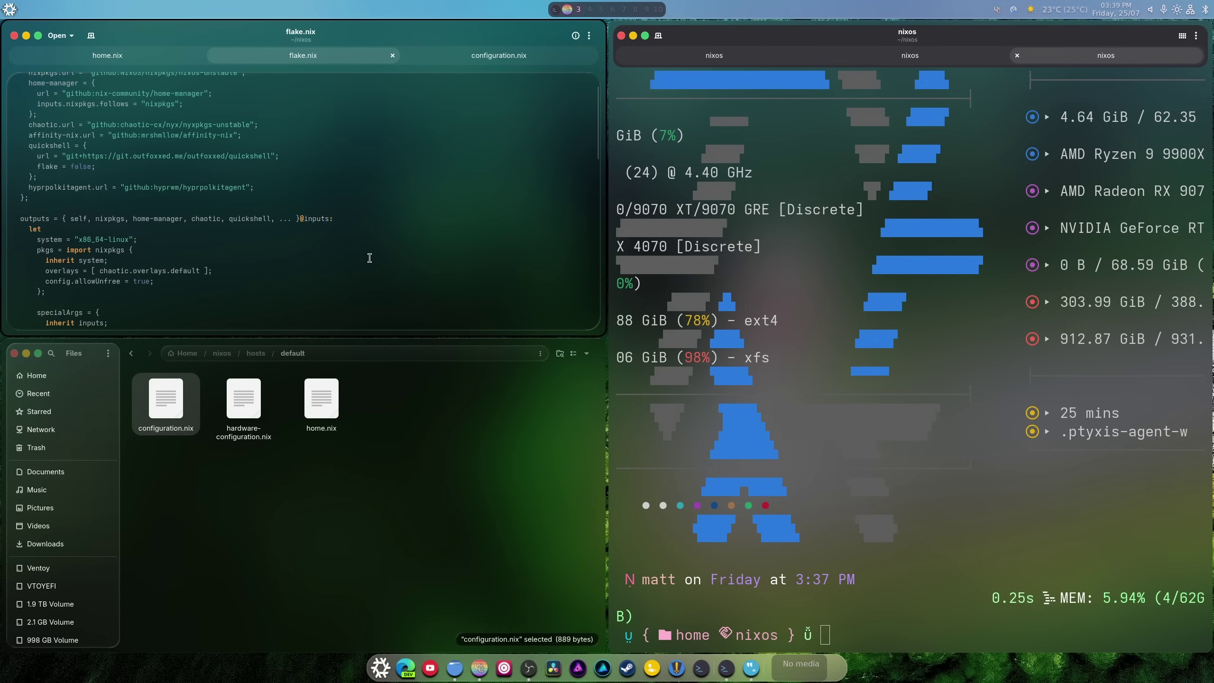
key("super+shift+3")
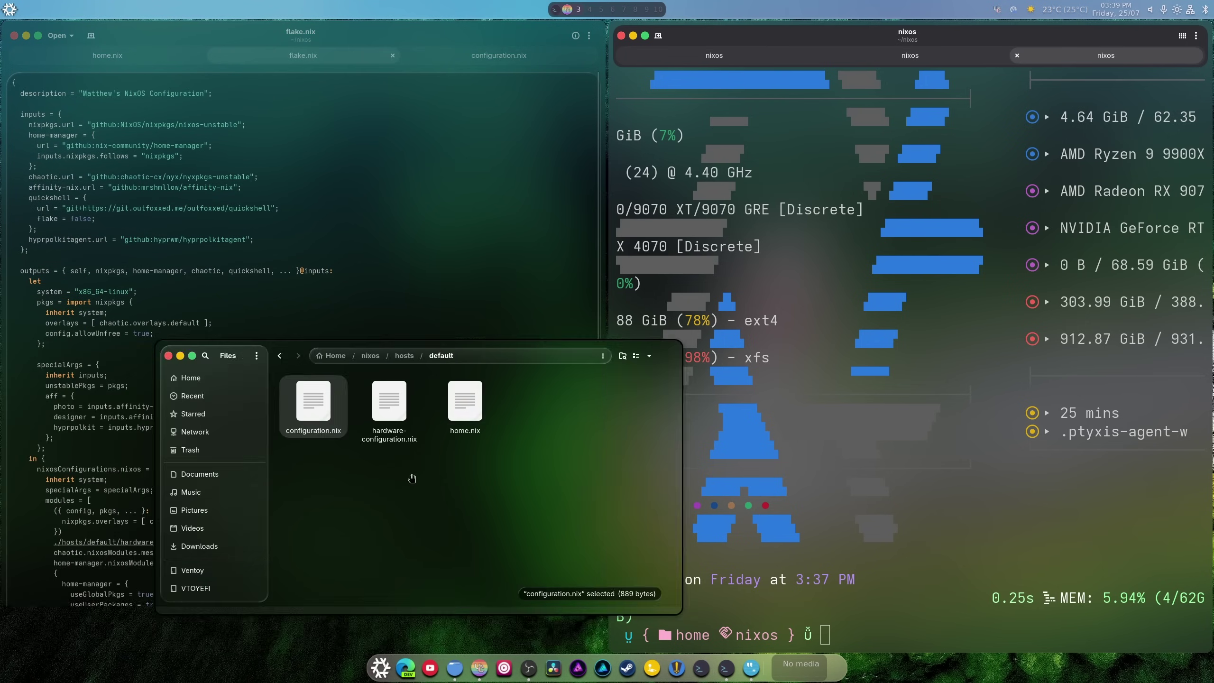
key("super+f")
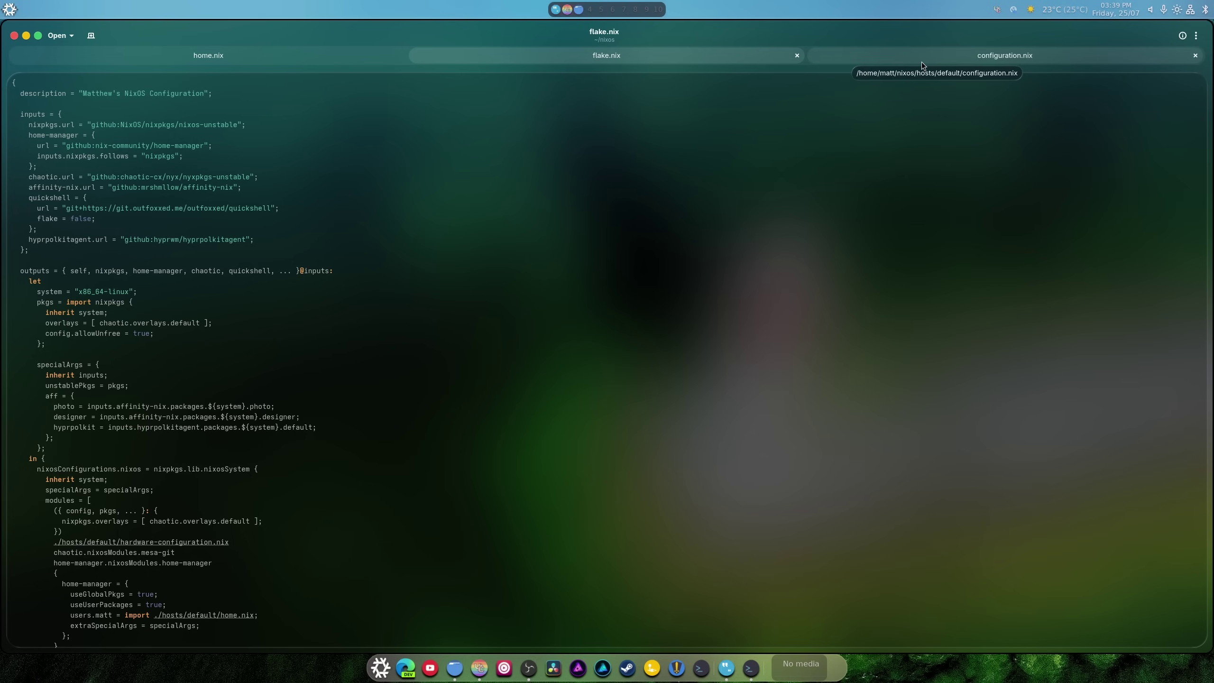
Step: Highlight the photo/designer, mesa-git and home-manager lines in flake.nix, clearing each selection
left_click_drag(301, 416, 37, 406)
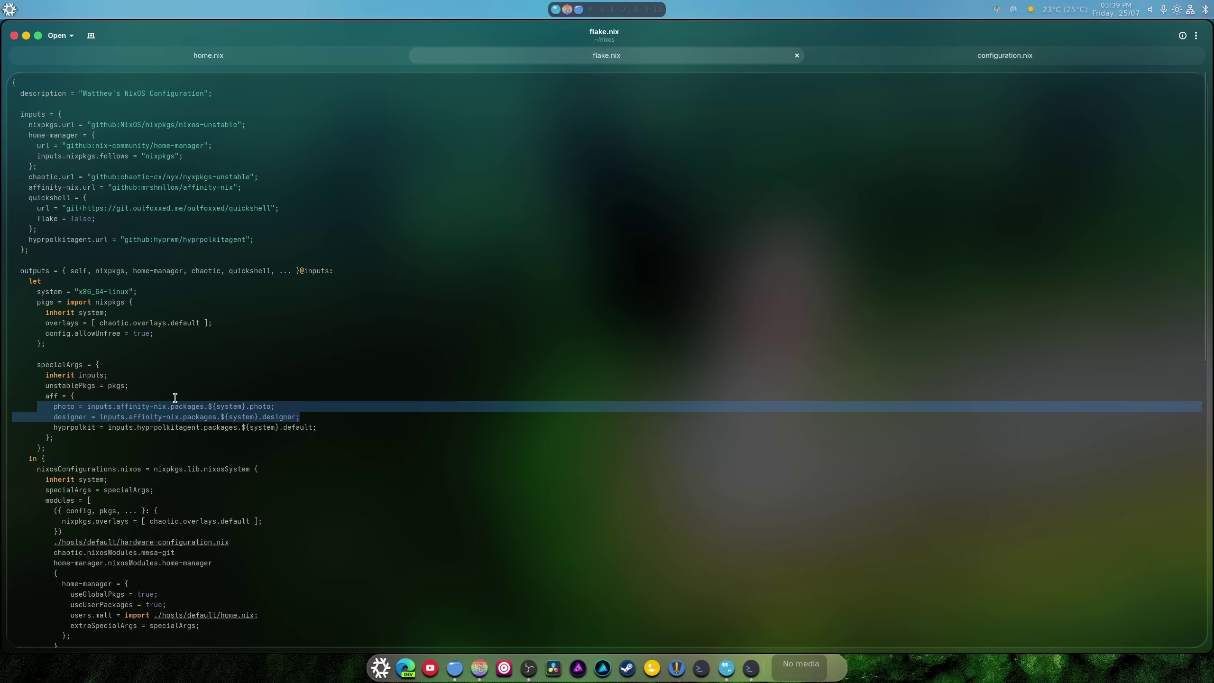
left_click(175, 398)
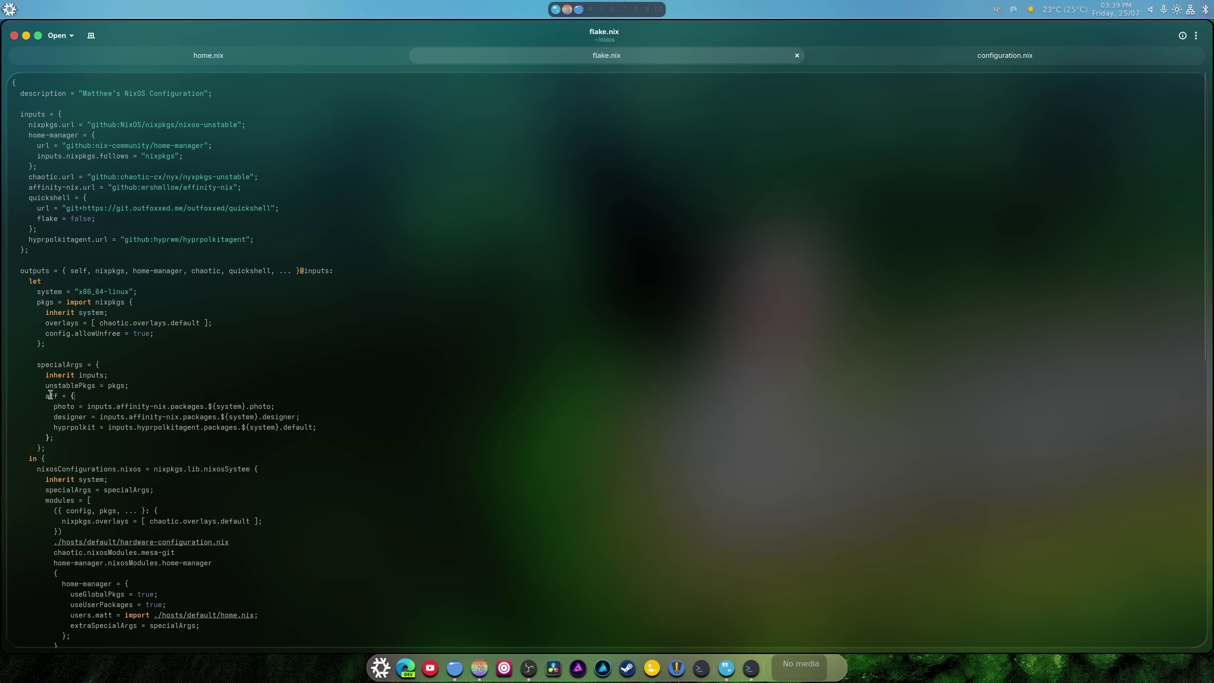
scroll(364, 547, "down", 3)
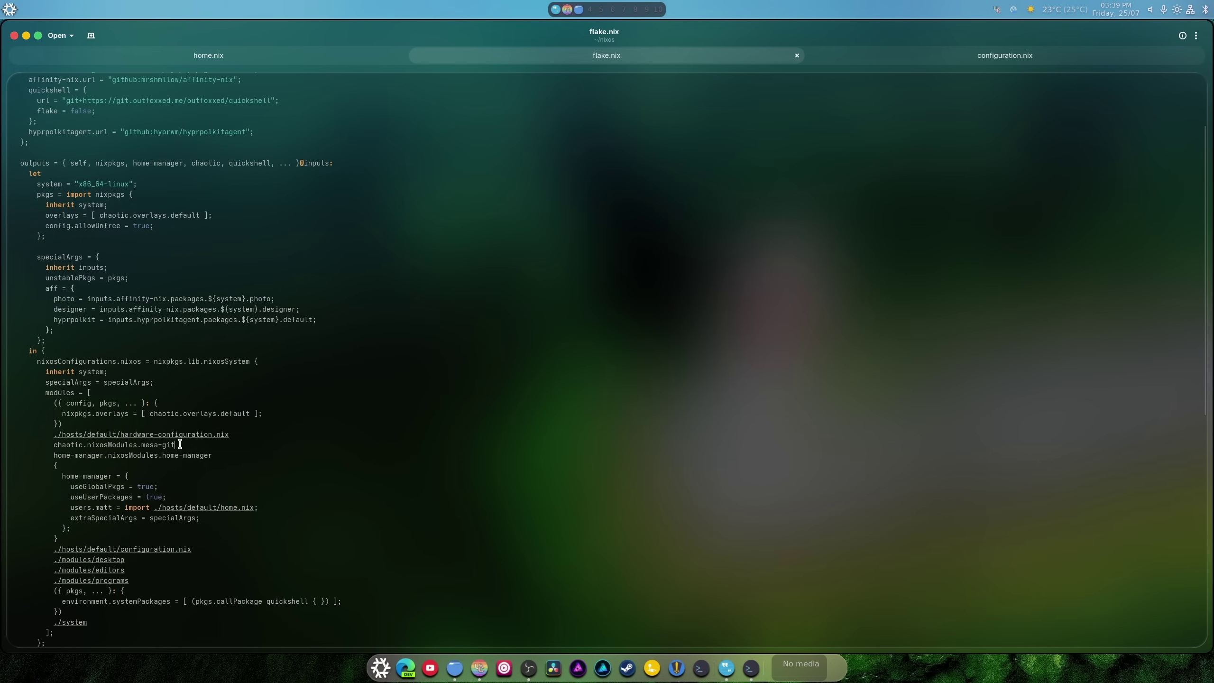
left_click_drag(175, 445, 34, 446)
left_click(328, 496)
left_click_drag(204, 461, 57, 457)
left_click(366, 468)
Step: Look at the configuration.nix tab, then return to home.nix and scroll to its top
left_click(940, 58)
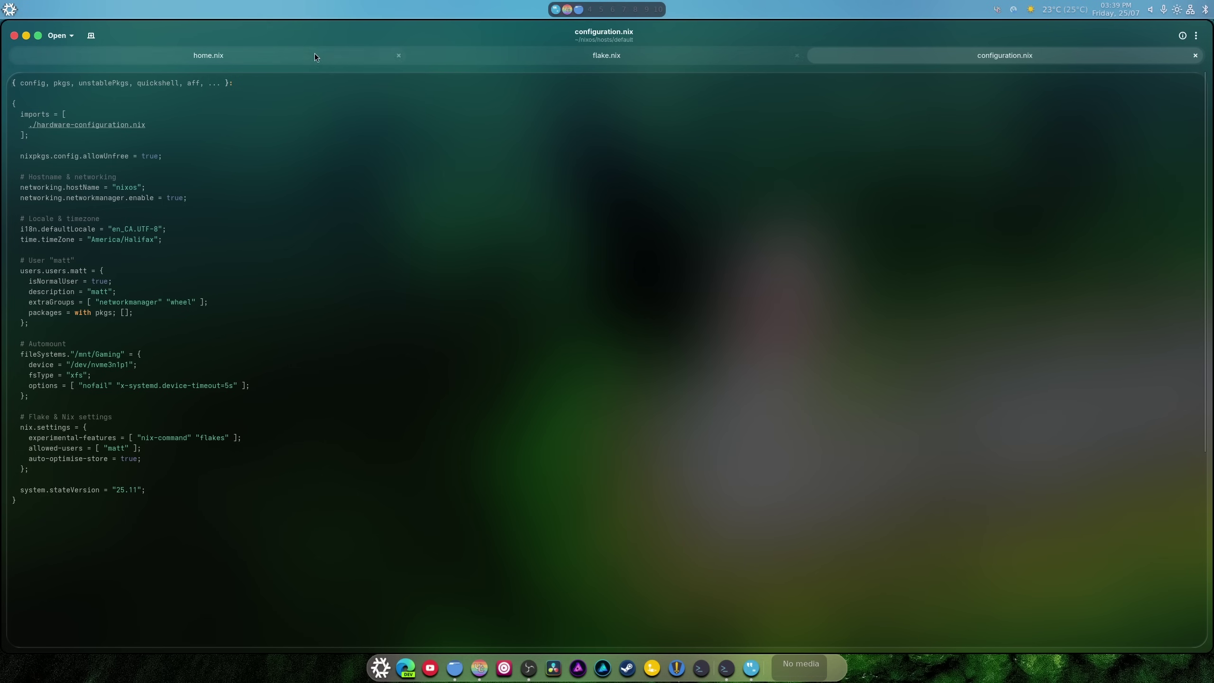
left_click(237, 53)
scroll(451, 437, "up", 9)
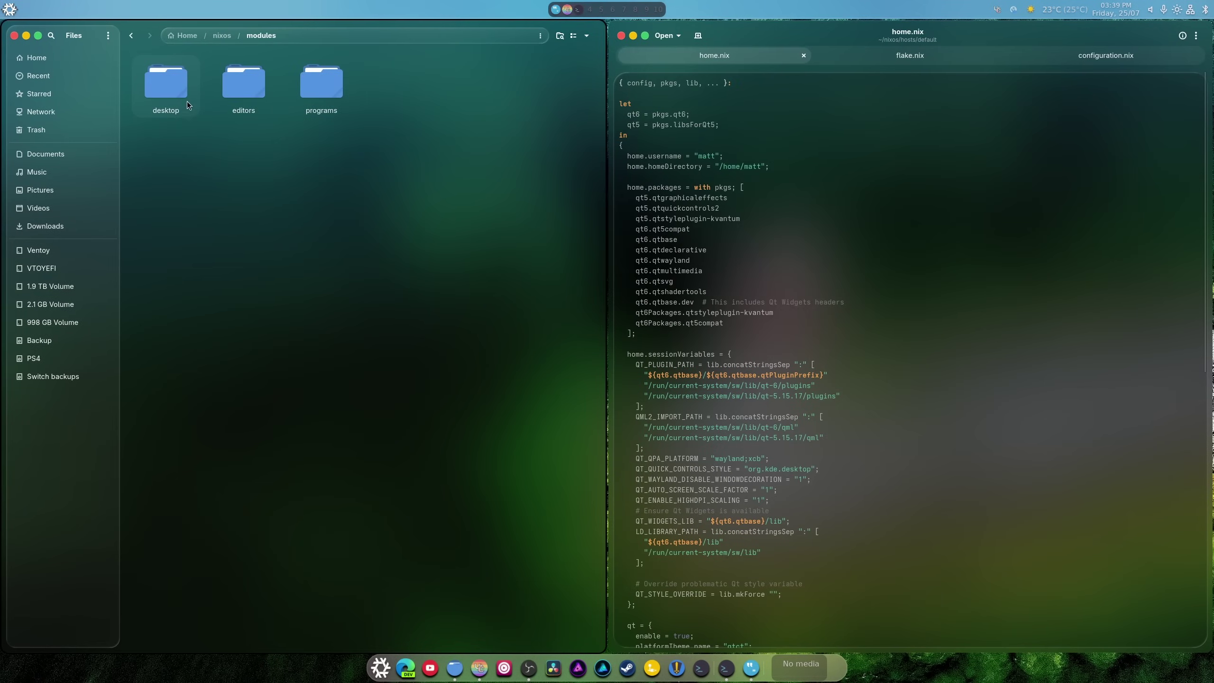
double_click(185, 93)
right_click(183, 98)
left_click(190, 109)
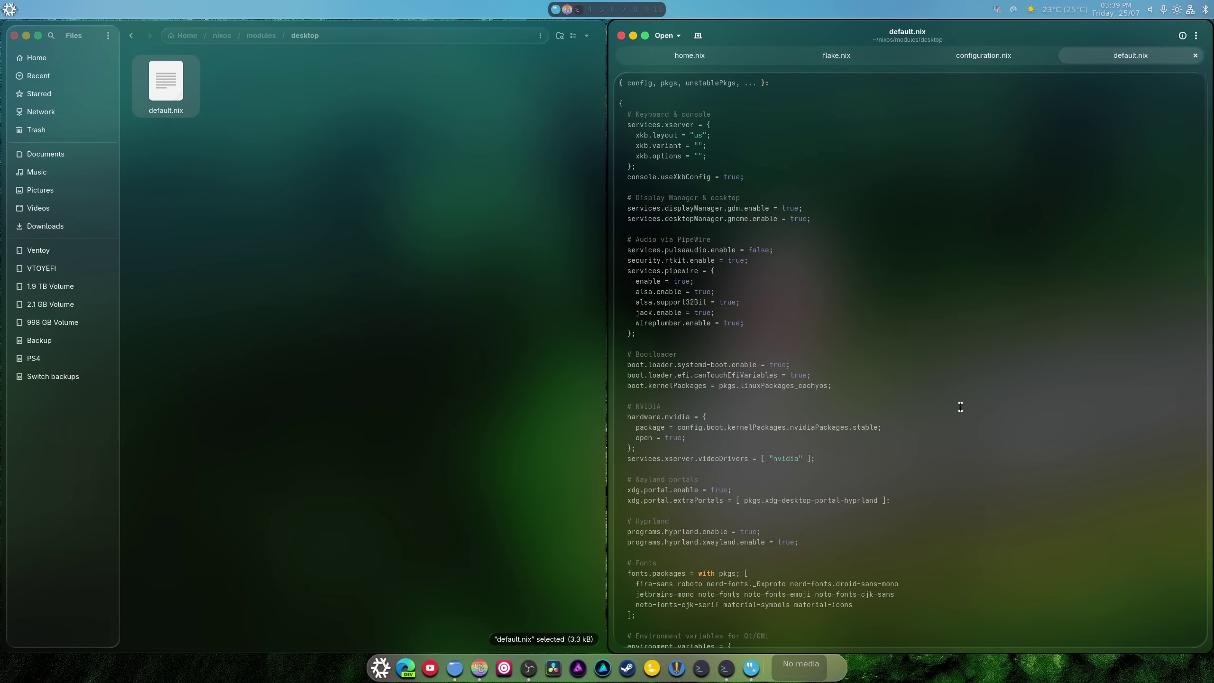
scroll(960, 406, "down", 2)
left_click_drag(828, 332, 622, 335)
left_click(1012, 379)
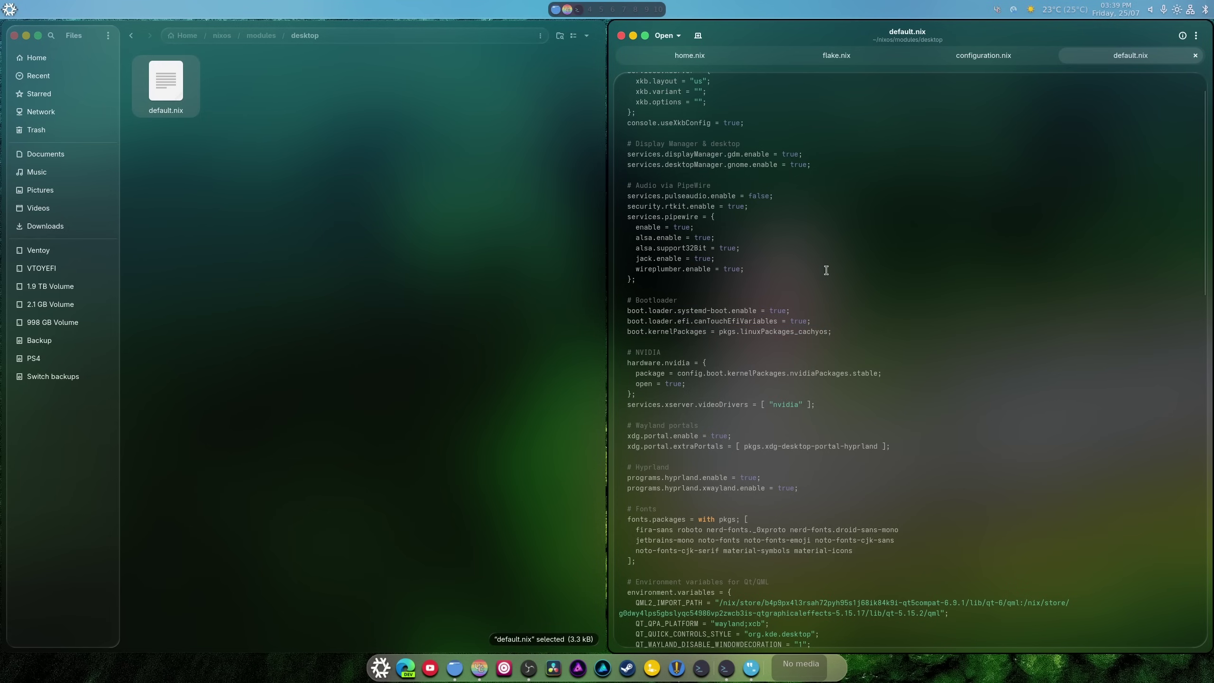
scroll(975, 352, "up", 2)
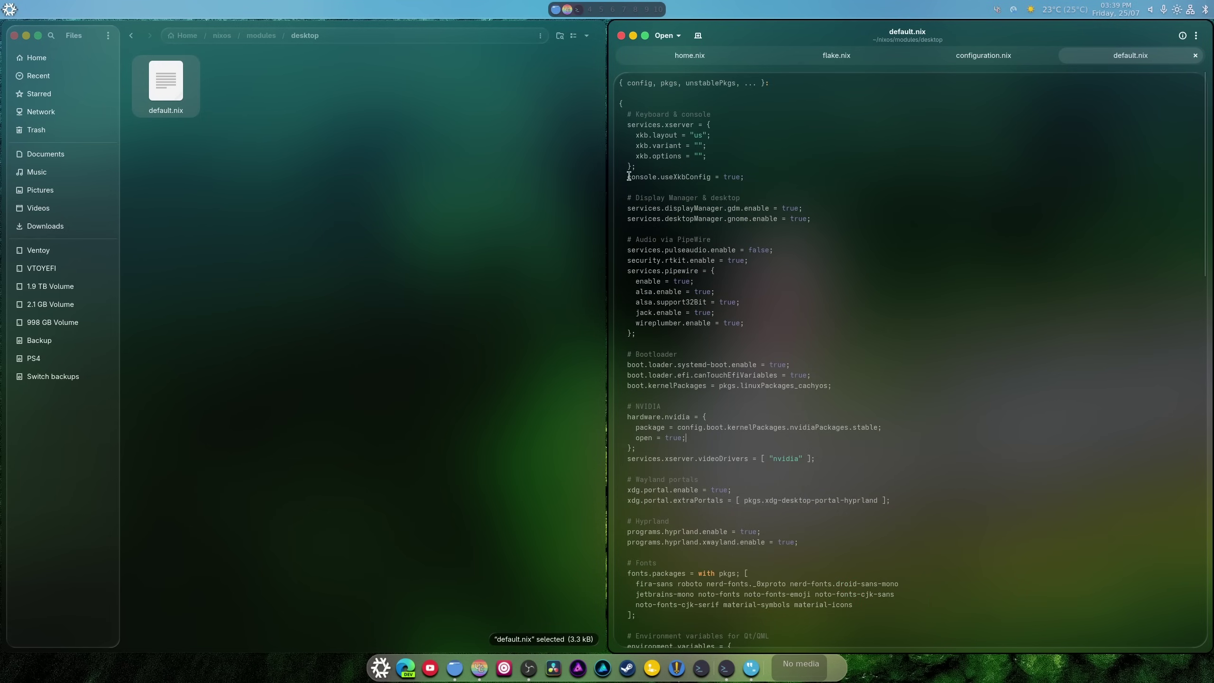
scroll(932, 368, "down", 5)
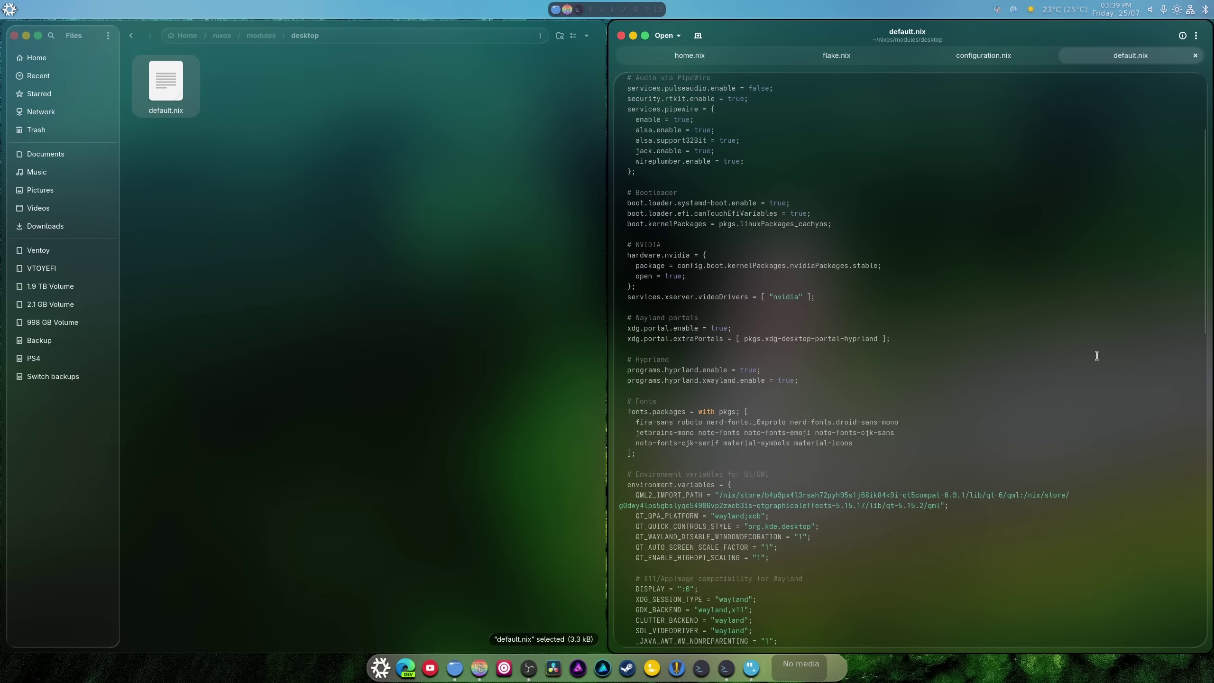
scroll(1091, 356, "down", 1)
scroll(858, 425, "down", 4)
scroll(858, 425, "down", 5)
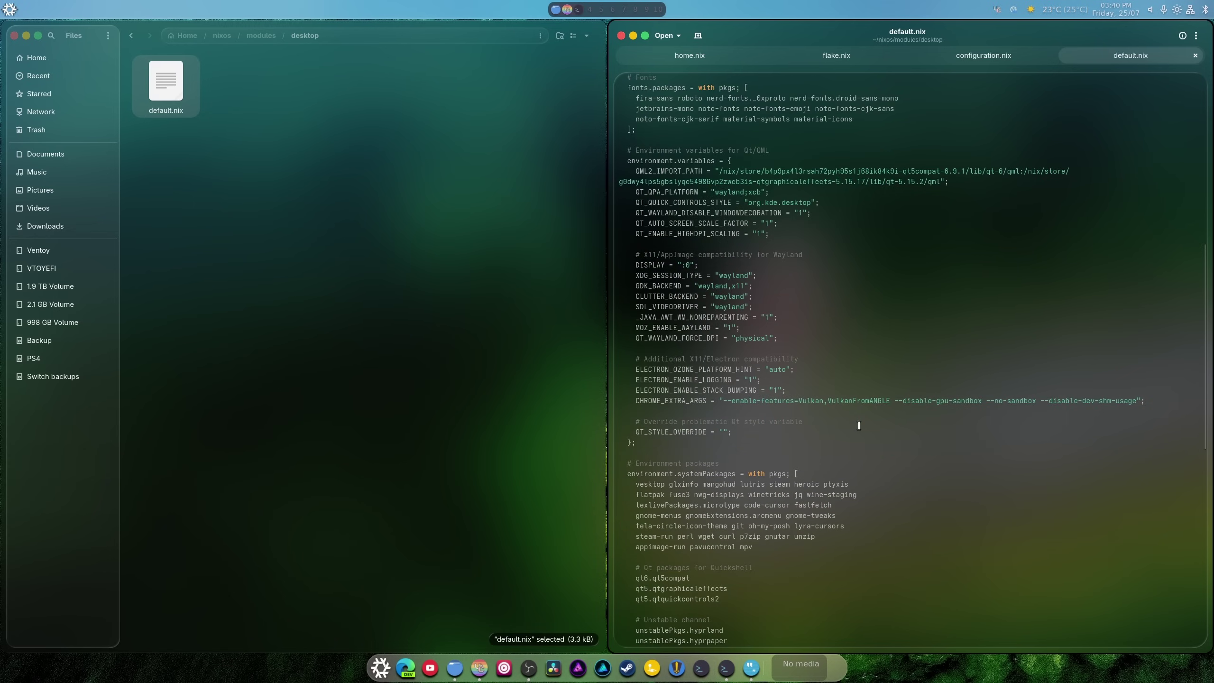
scroll(858, 424, "down", 7)
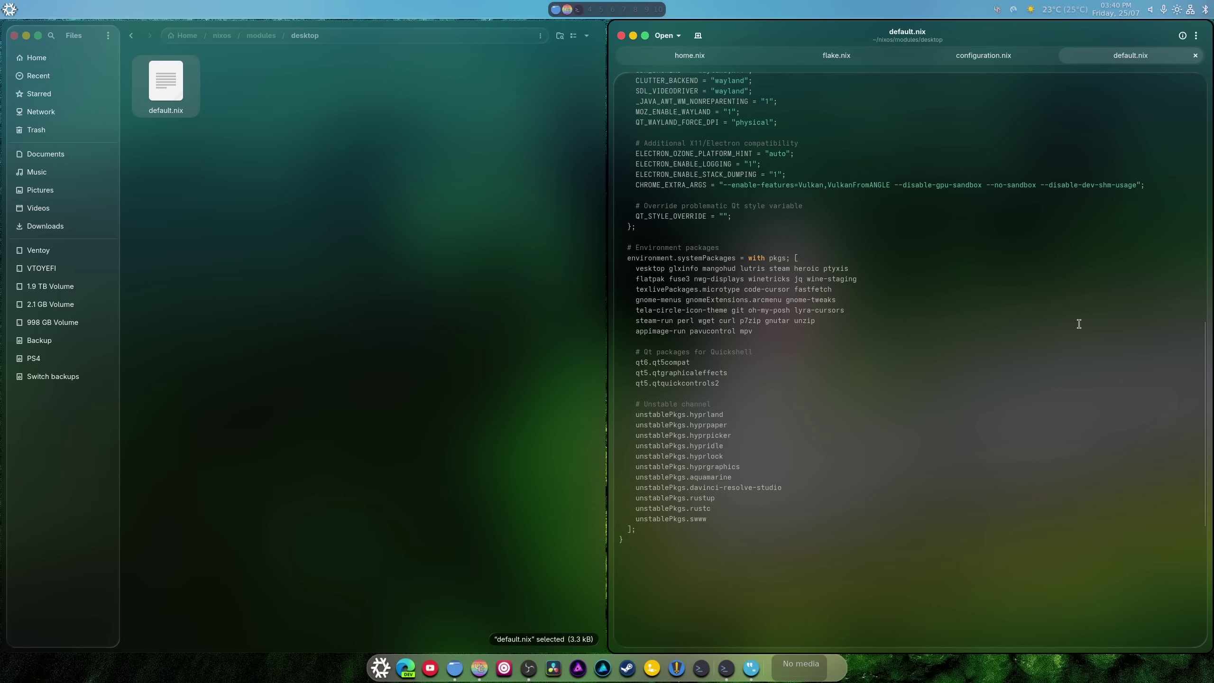
scroll(1073, 374, "up", 2)
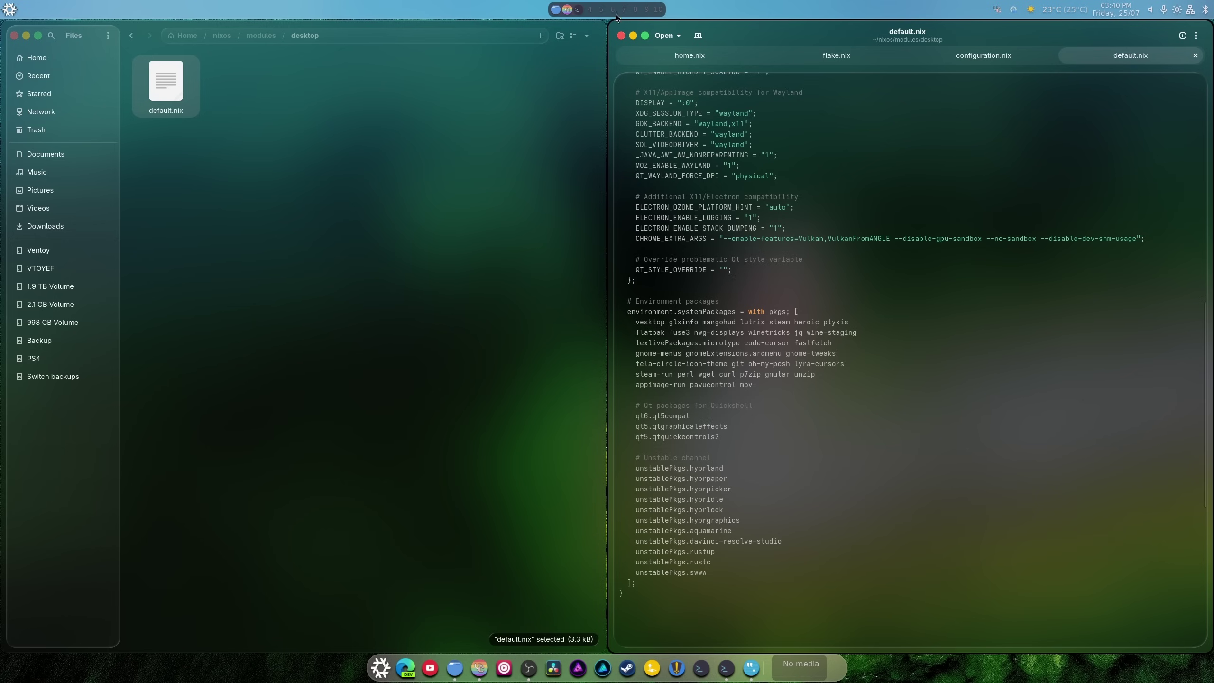
Step: Replace "auto" with "wayland" for ELECTRON_OZONE_PLATFORM_HINT in desktop default.nix and save the file
key("super")
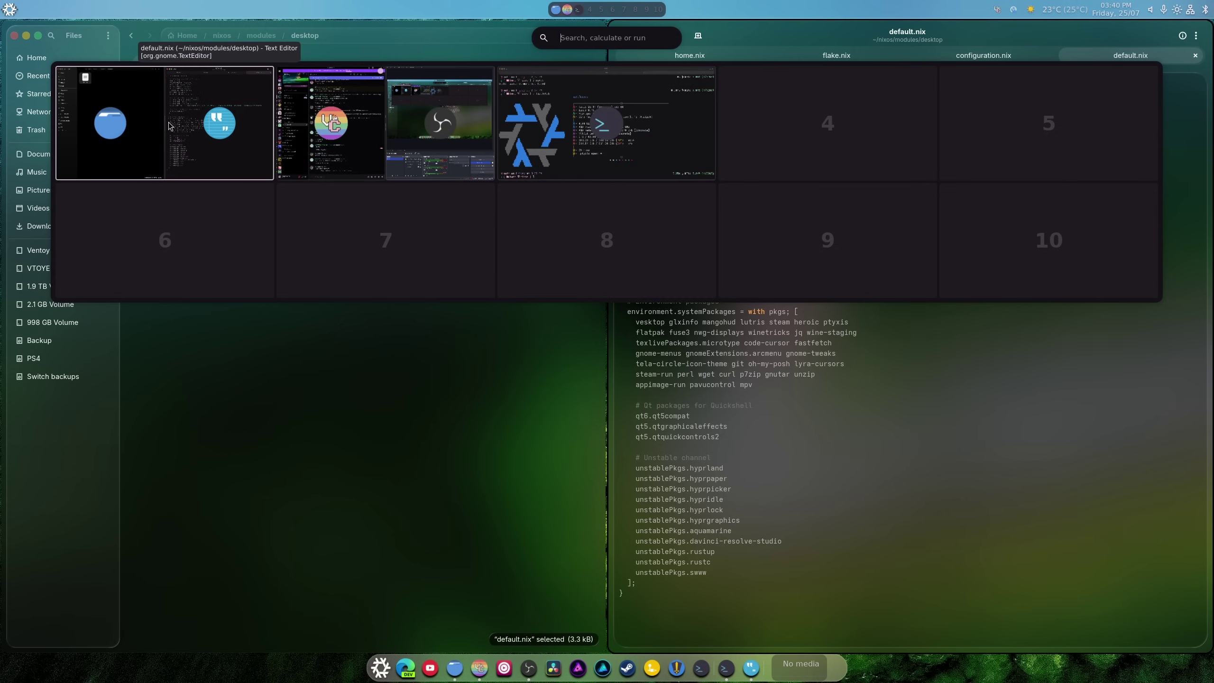
key("Escape")
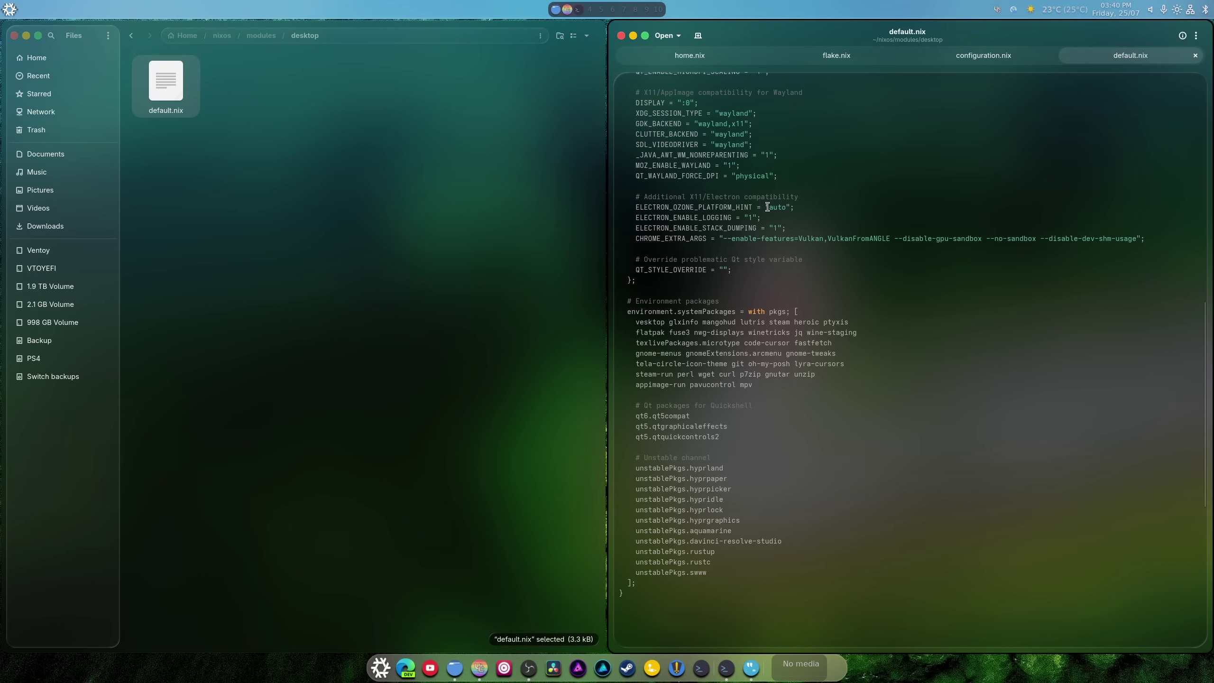
left_click_drag(767, 207, 787, 206)
type("wayland")
left_click(1196, 35)
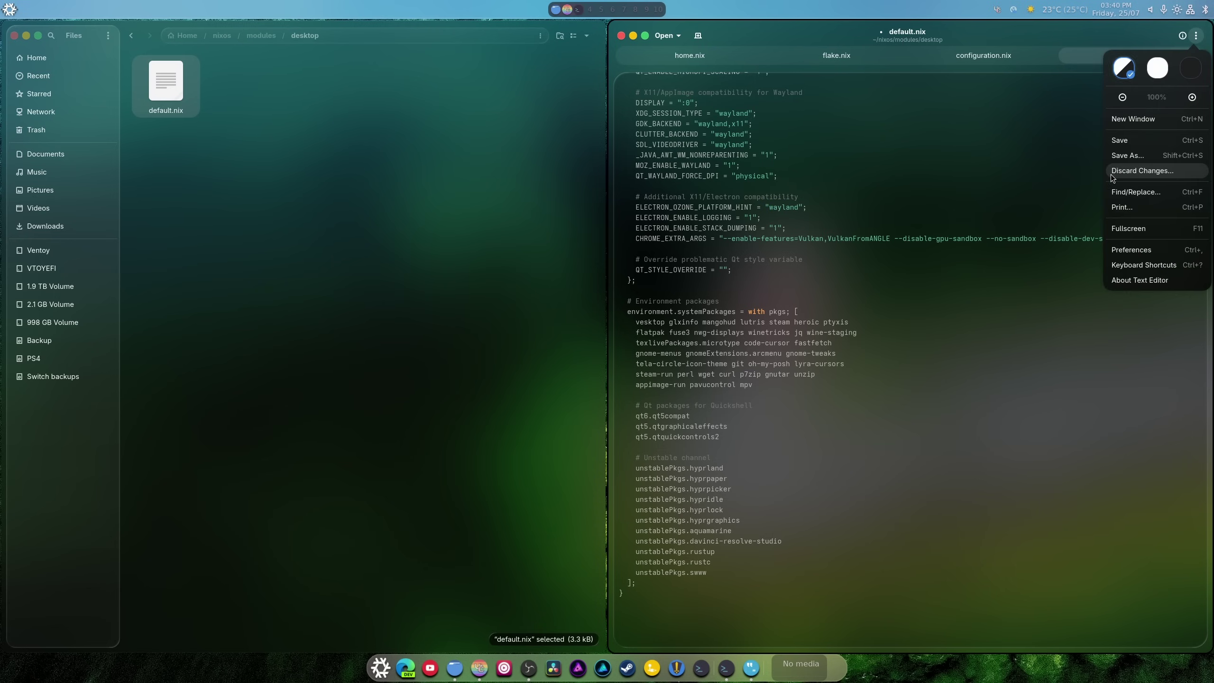
left_click(1119, 138)
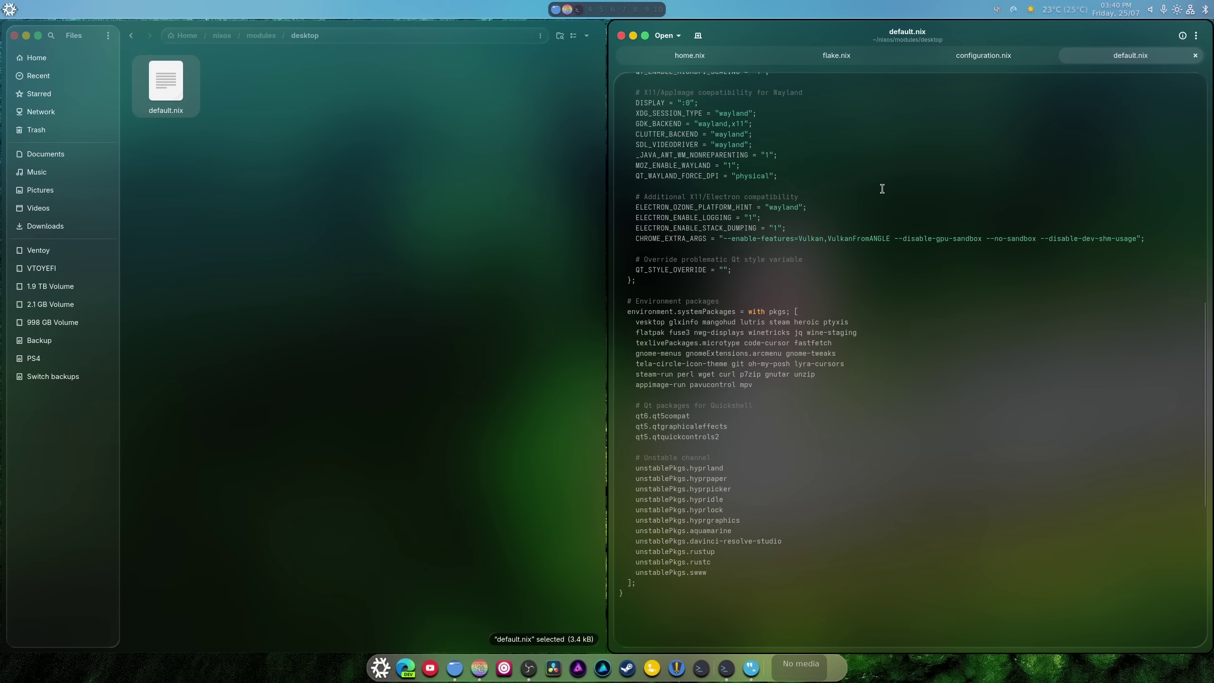
Step: Close the text editor and rerun sudo nixos-rebuild switch --flake .#nixos in the terminal
key("super+q")
type("nwg-look")
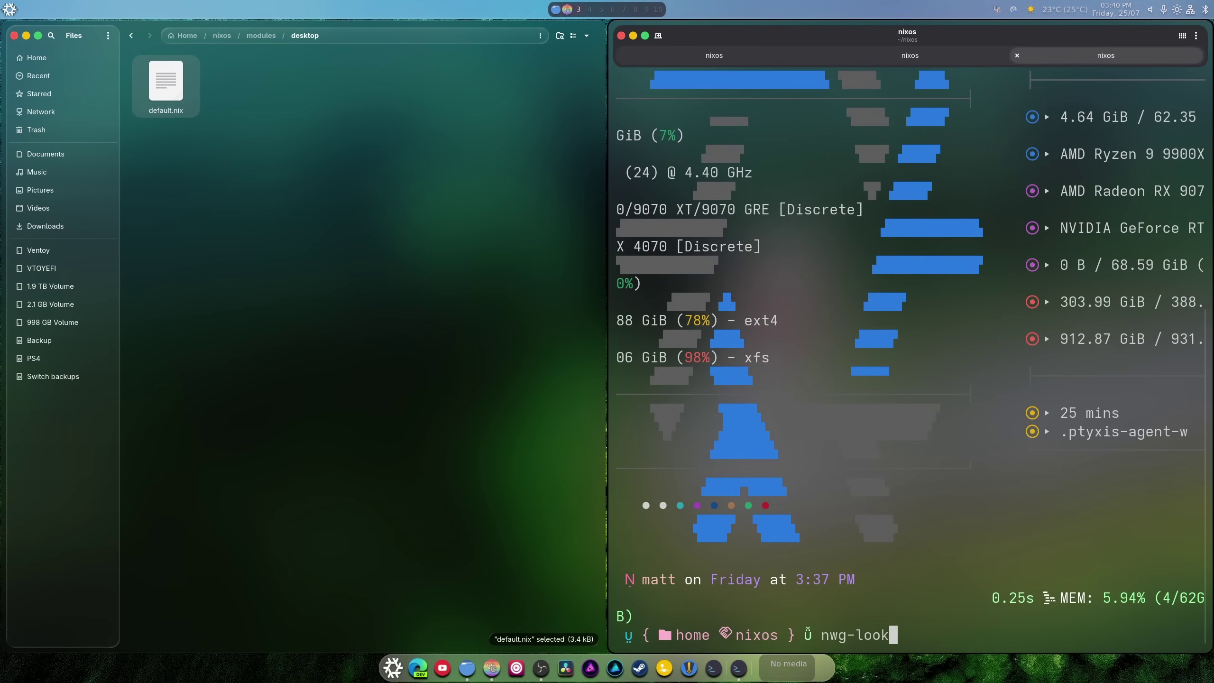
key("Up")
key("Return")
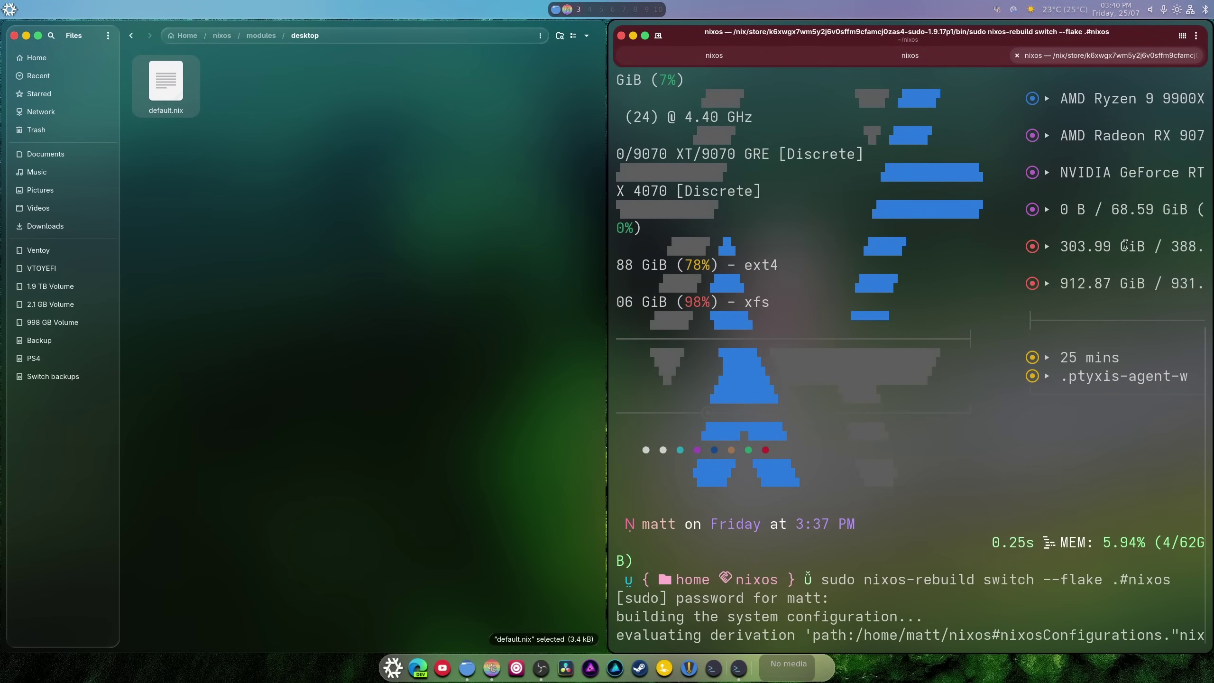
Step: Close Files and quit Vesktop completely from its tray menu
key("super+q")
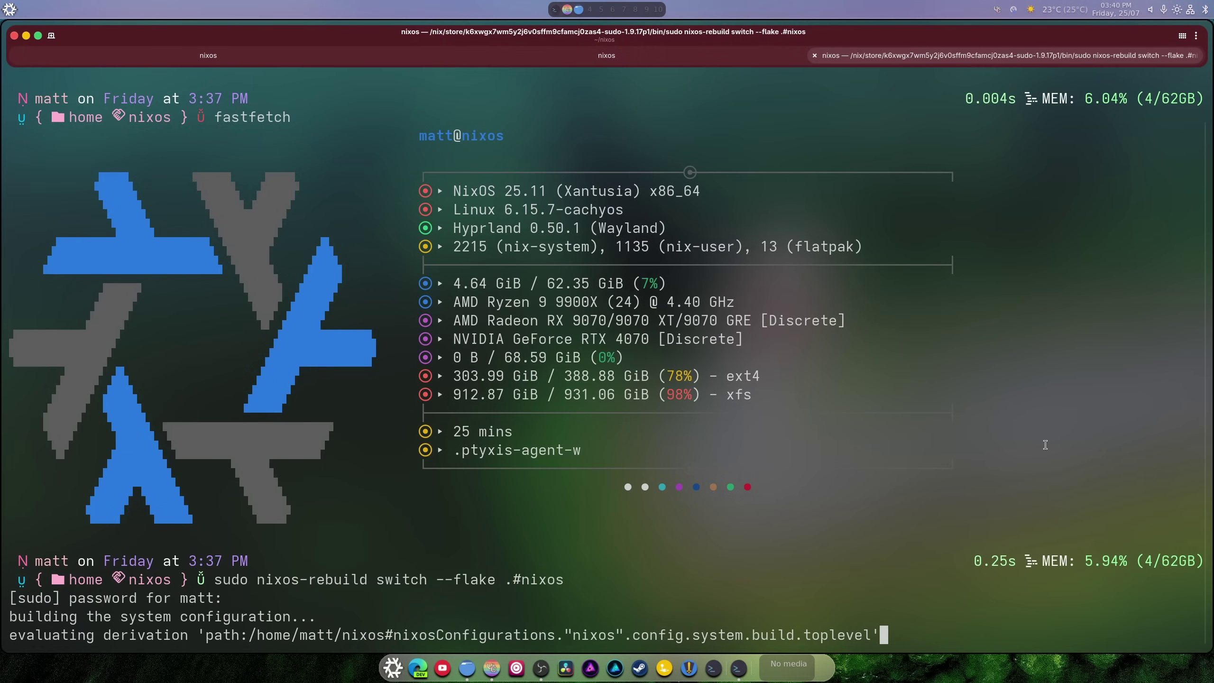
right_click(1001, 9)
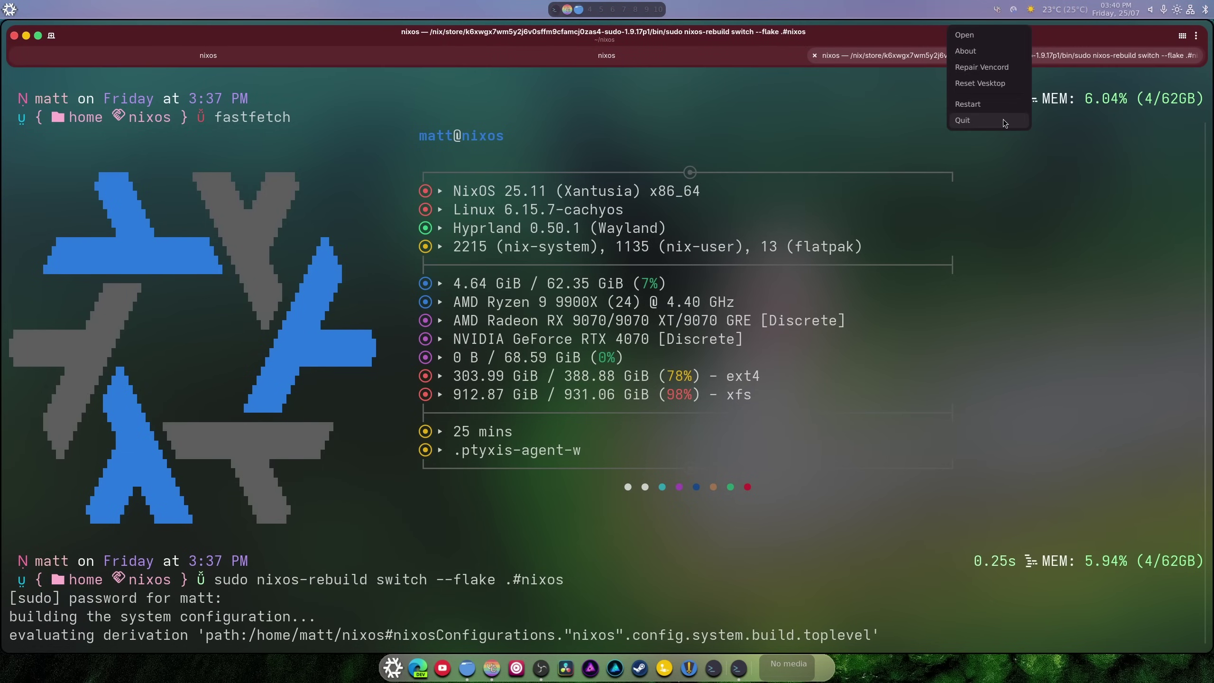
left_click(974, 120)
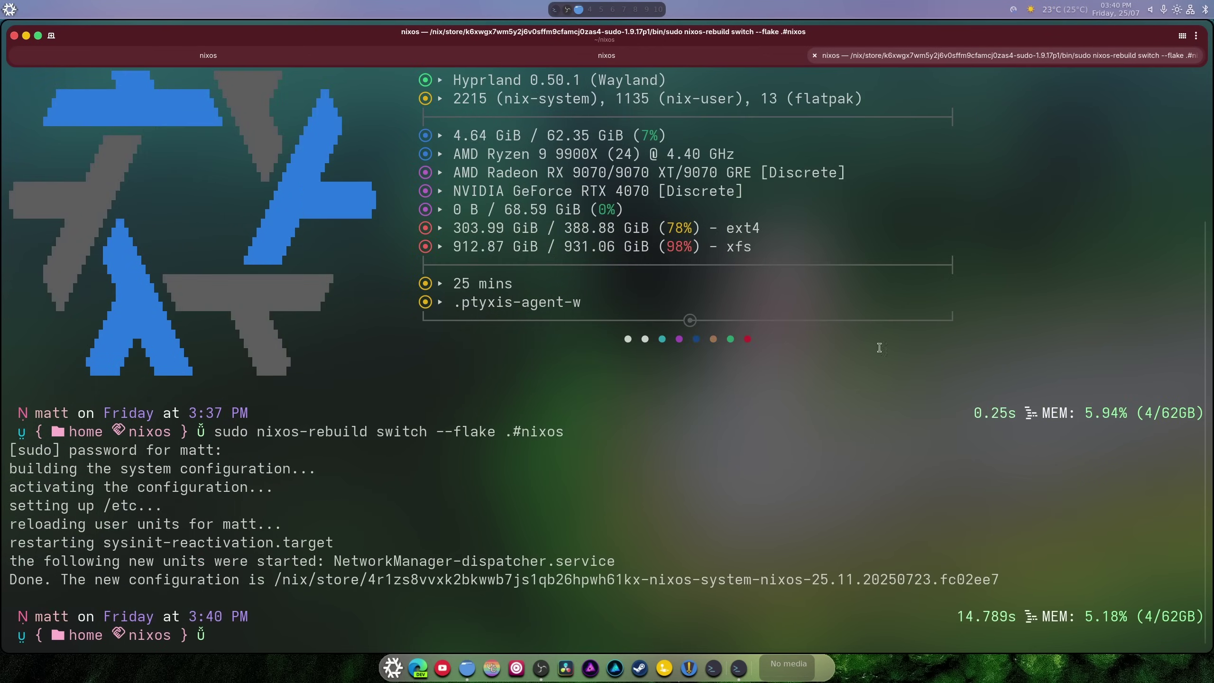
Step: Relaunch Vesktop from the dock, then close both the Vesktop and terminal windows
left_click(492, 668)
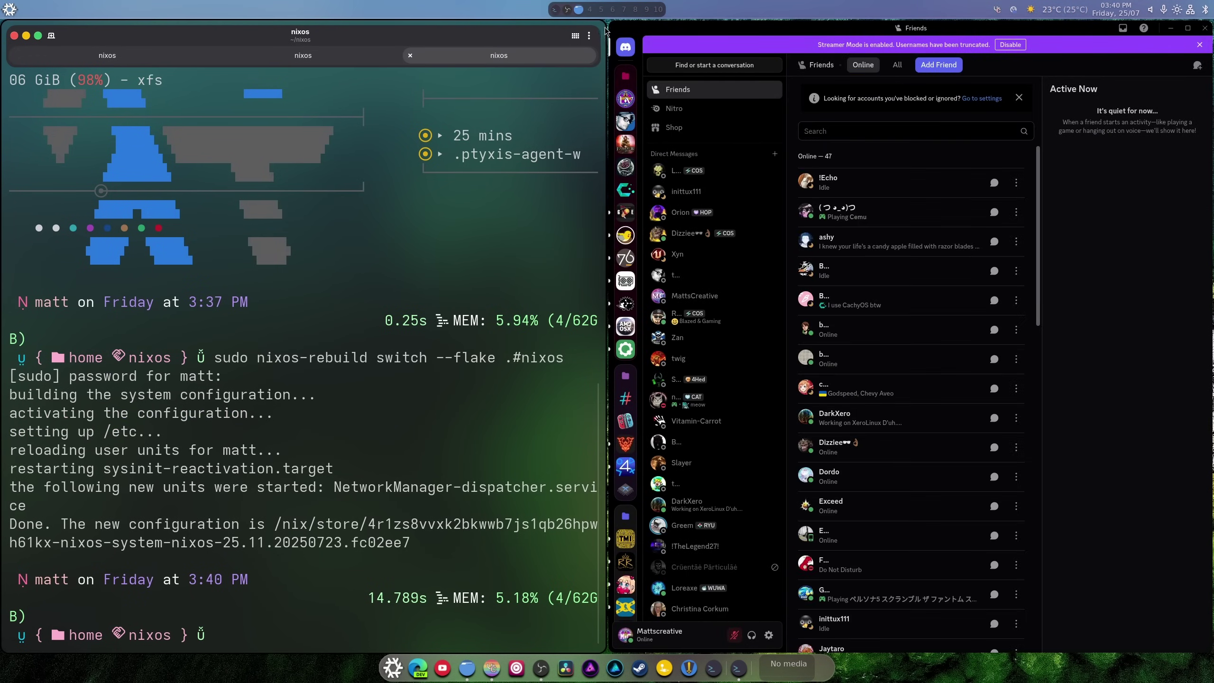
key("super")
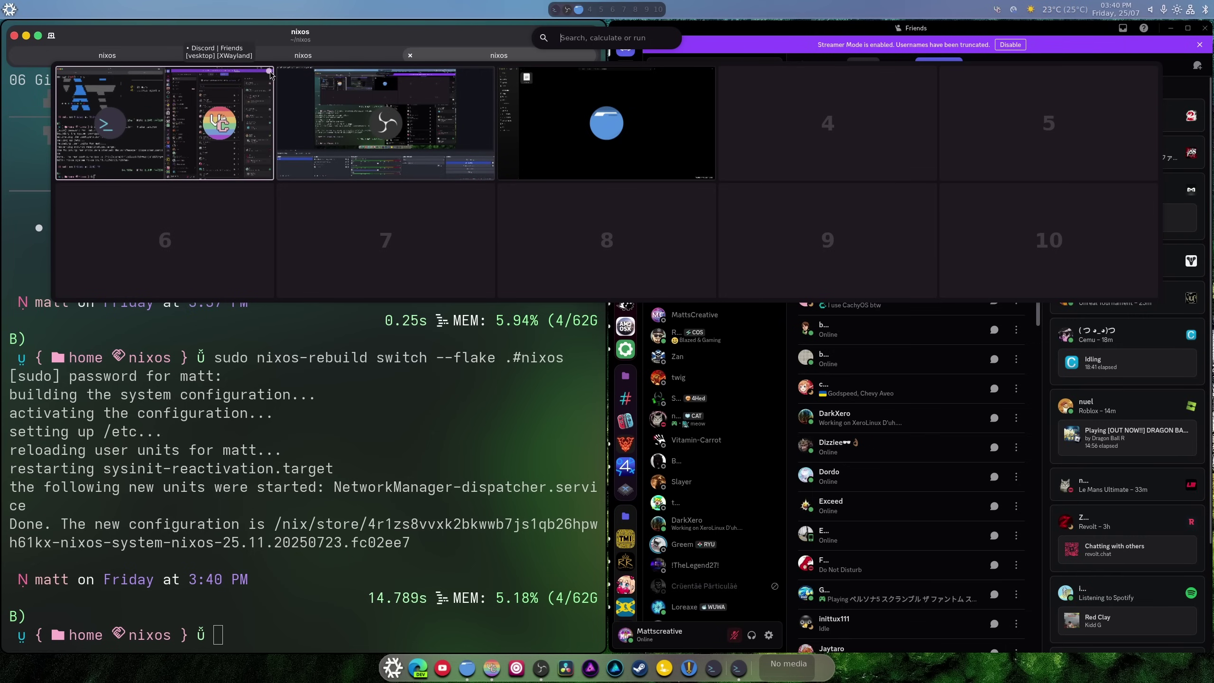
key("super")
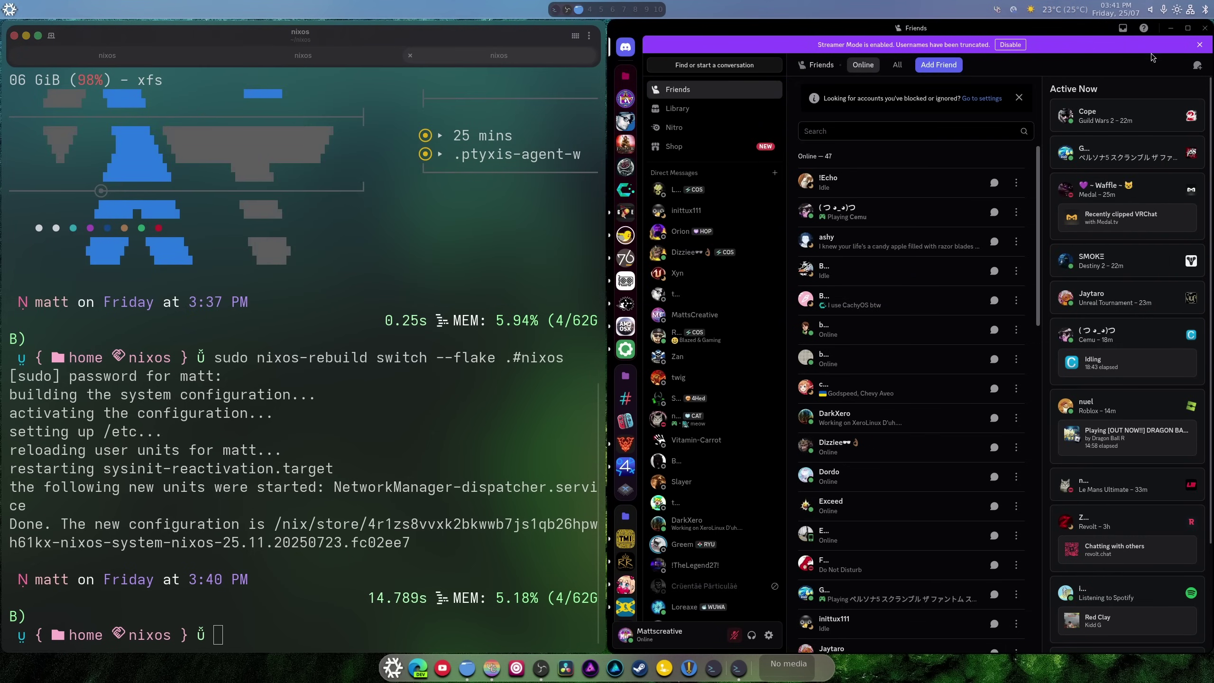
left_click(1204, 27)
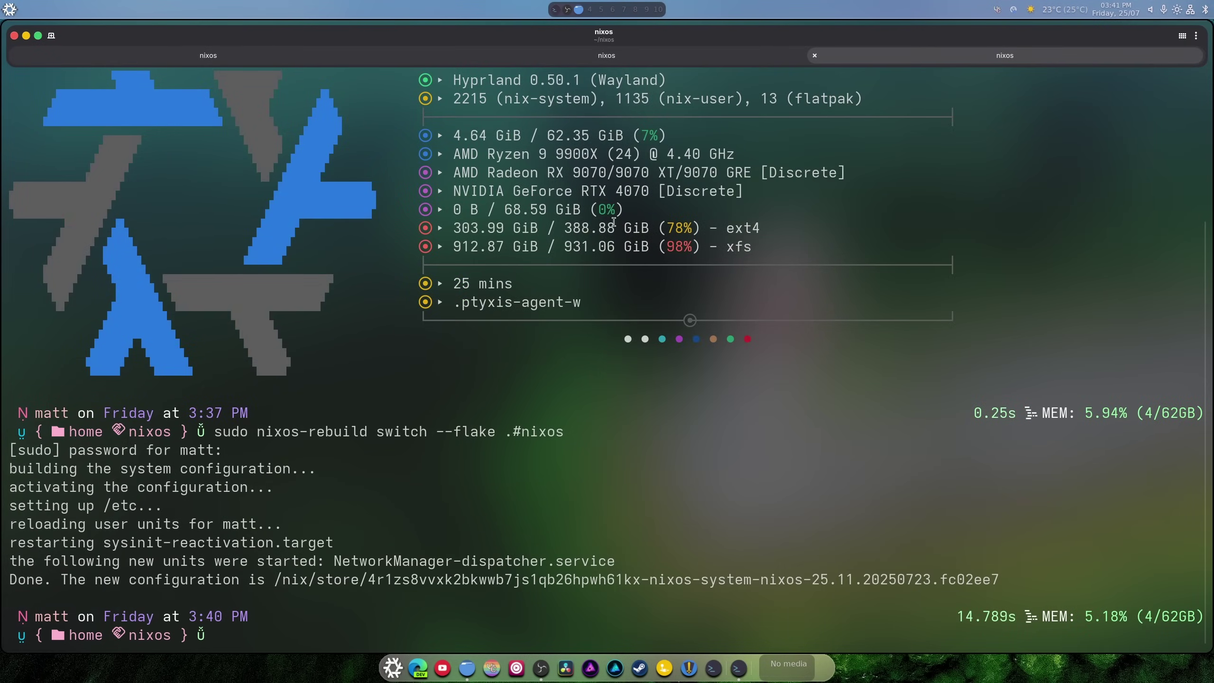
left_click(14, 36)
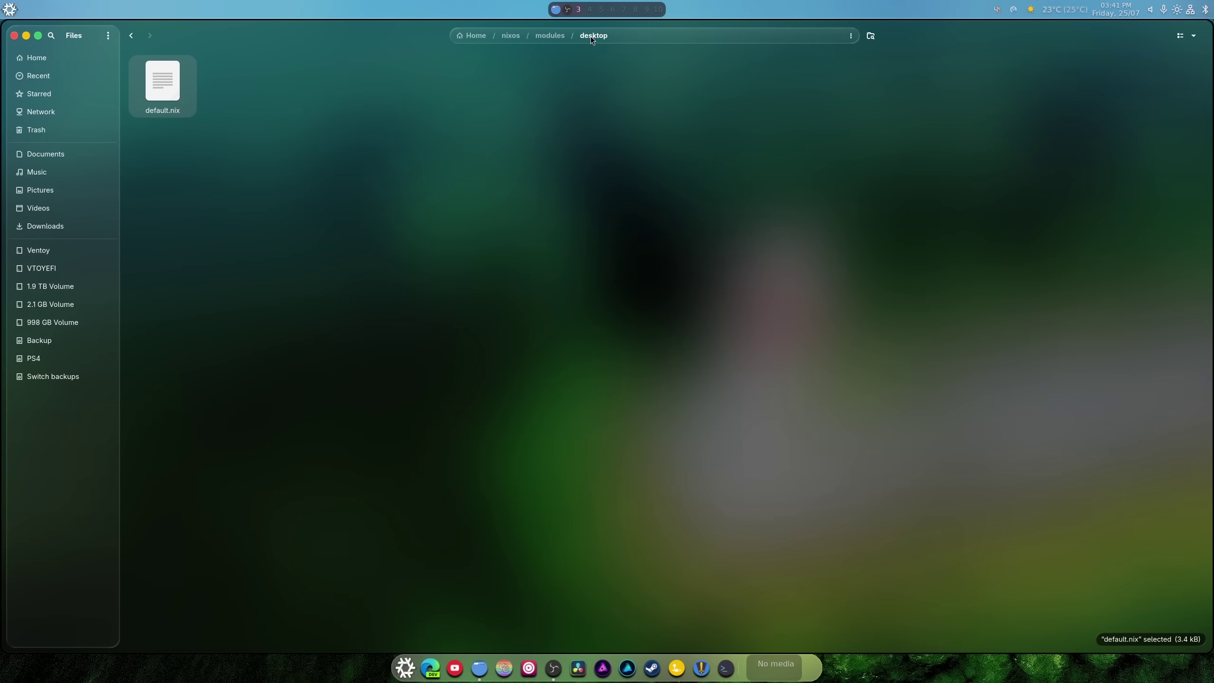
Step: Open the editors folder's default.nix in Text Editor, then close it again
left_click(549, 36)
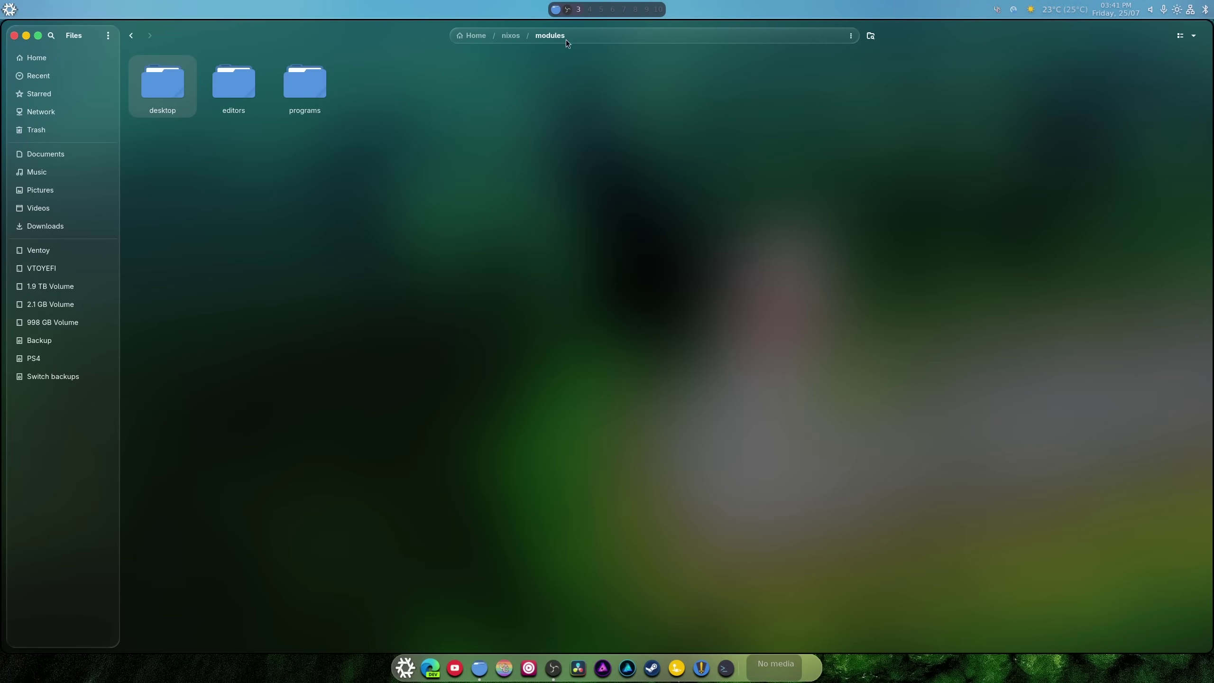
double_click(253, 96)
right_click(163, 99)
left_click(180, 108)
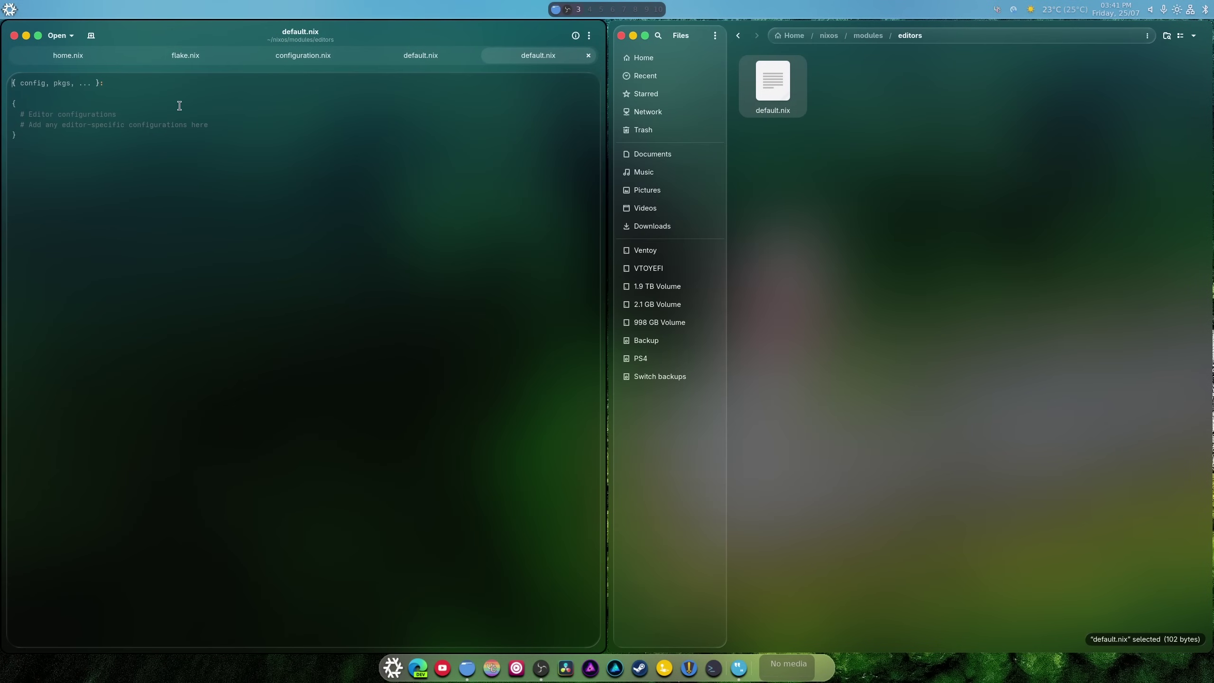
left_click(14, 36)
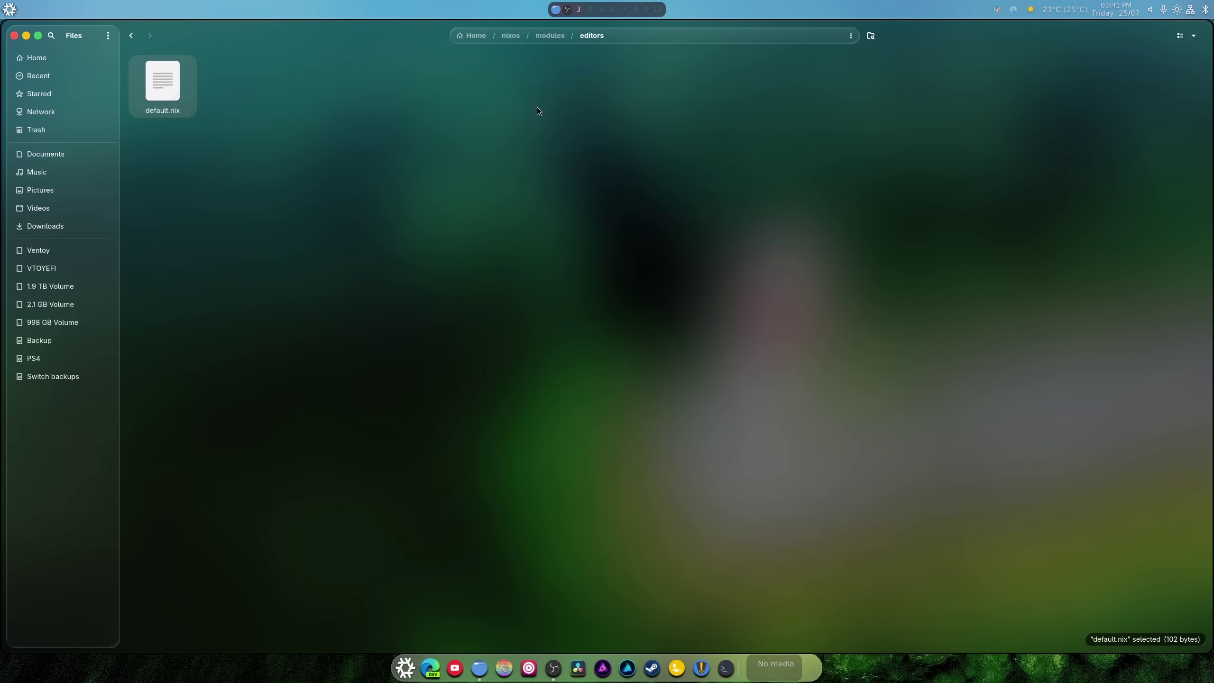
Step: Open the programs folder's default.nix in Text Editor
left_click(559, 40)
double_click(324, 86)
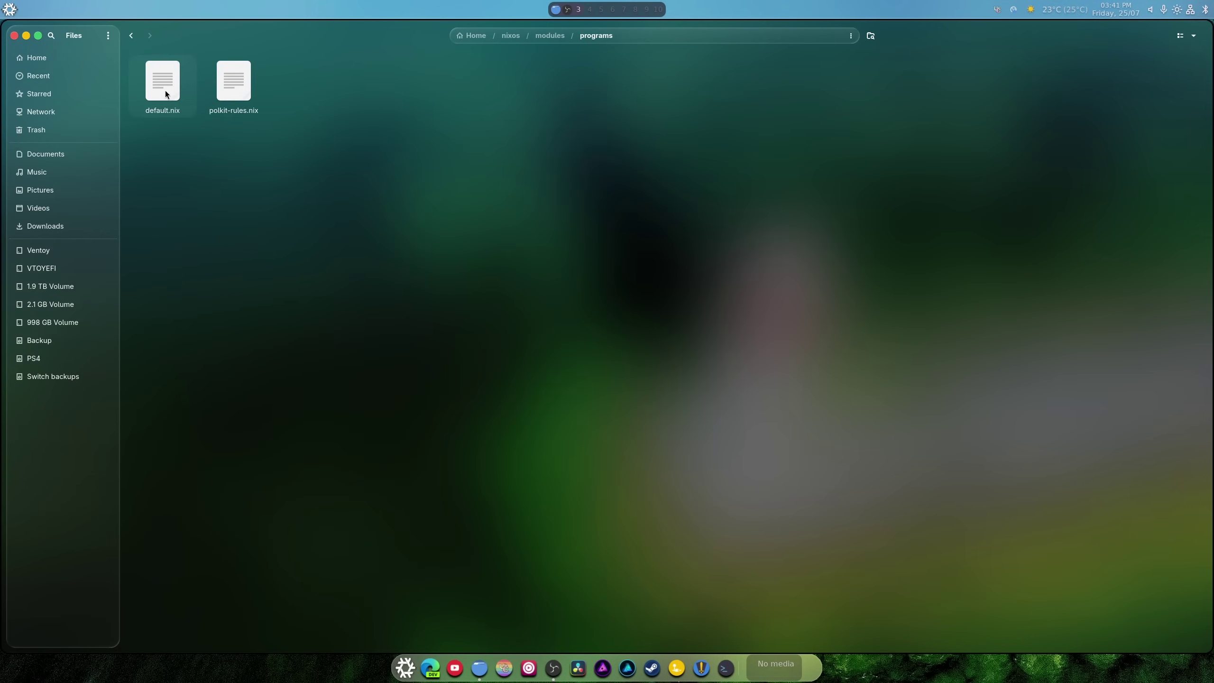
right_click(165, 90)
left_click(181, 99)
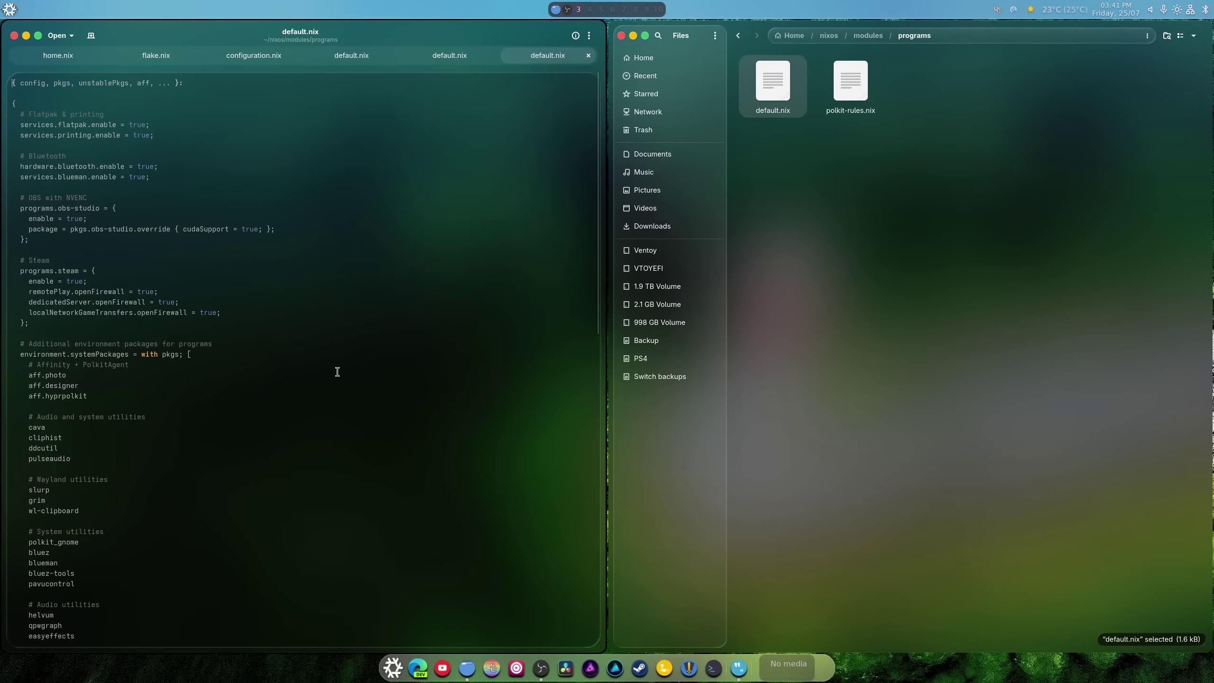
Step: Scroll programs default.nix to the polkit rules import, then bring up polkit-rules.nix's actions in Files
scroll(337, 372, "down", 7)
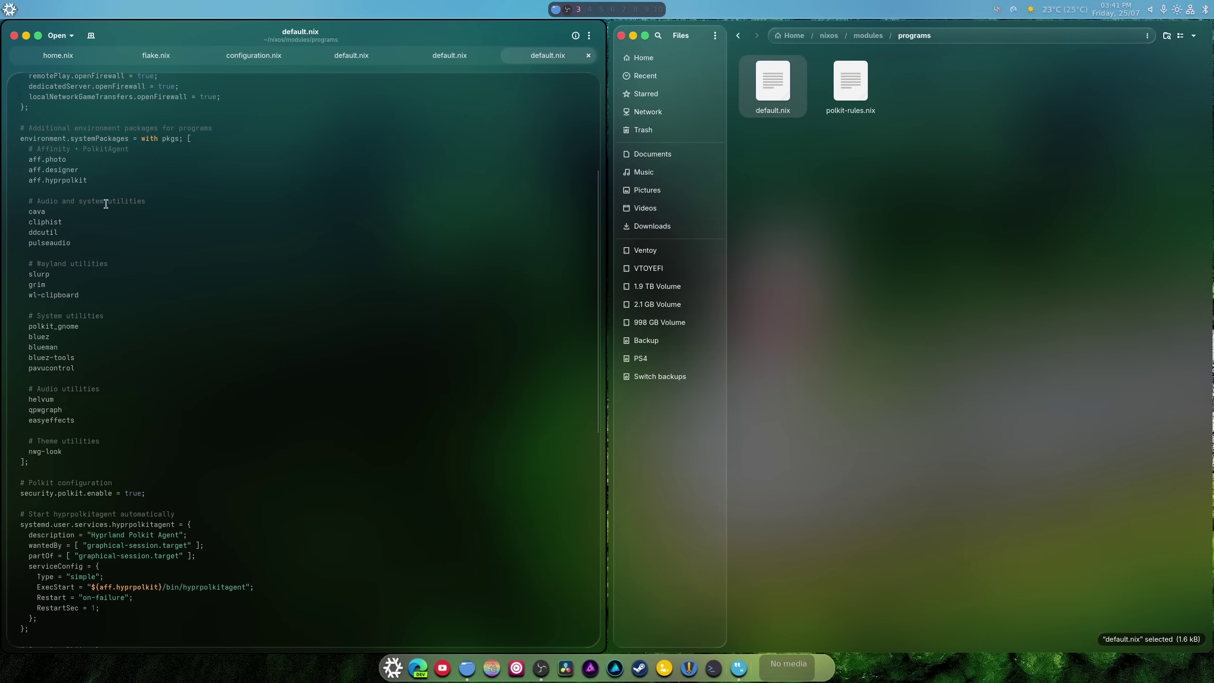
scroll(255, 496, "down", 2)
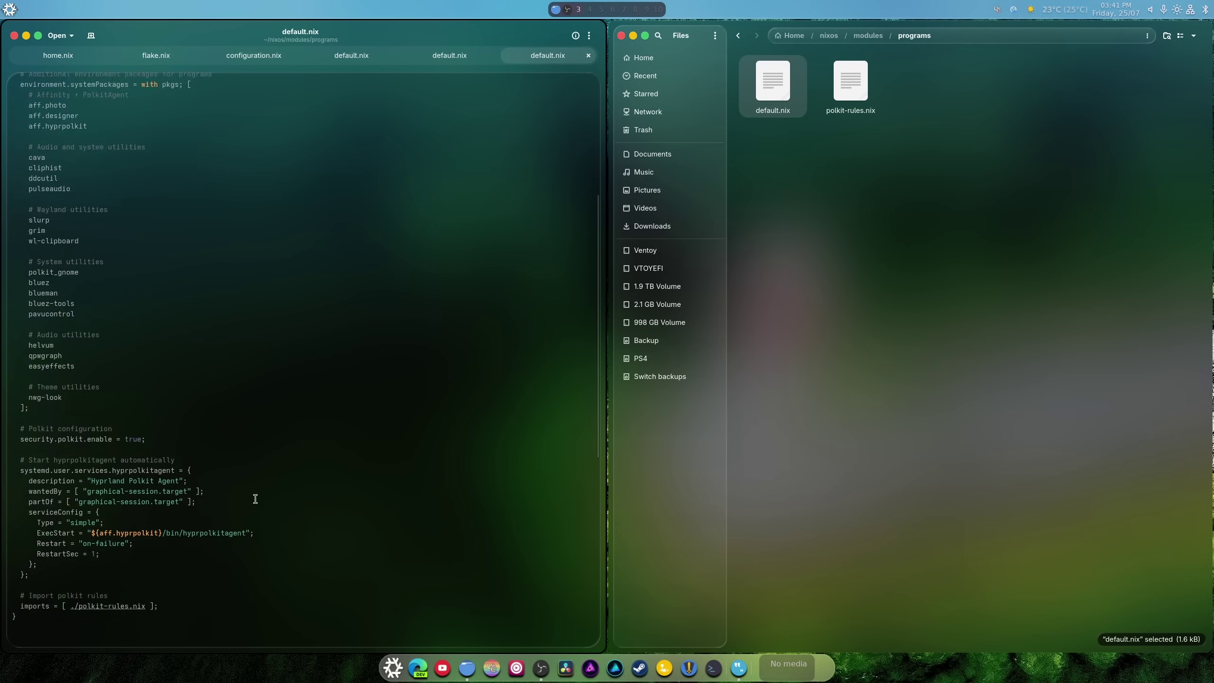
scroll(261, 490, "up", 5)
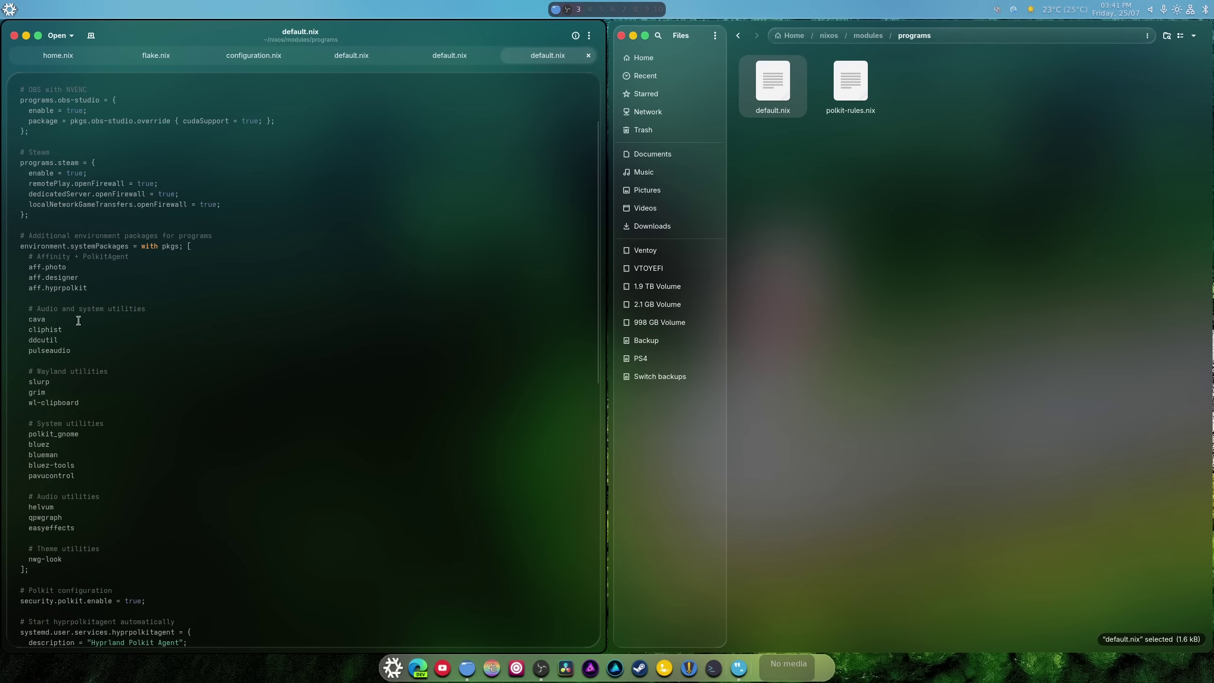
scroll(318, 459, "up", 3)
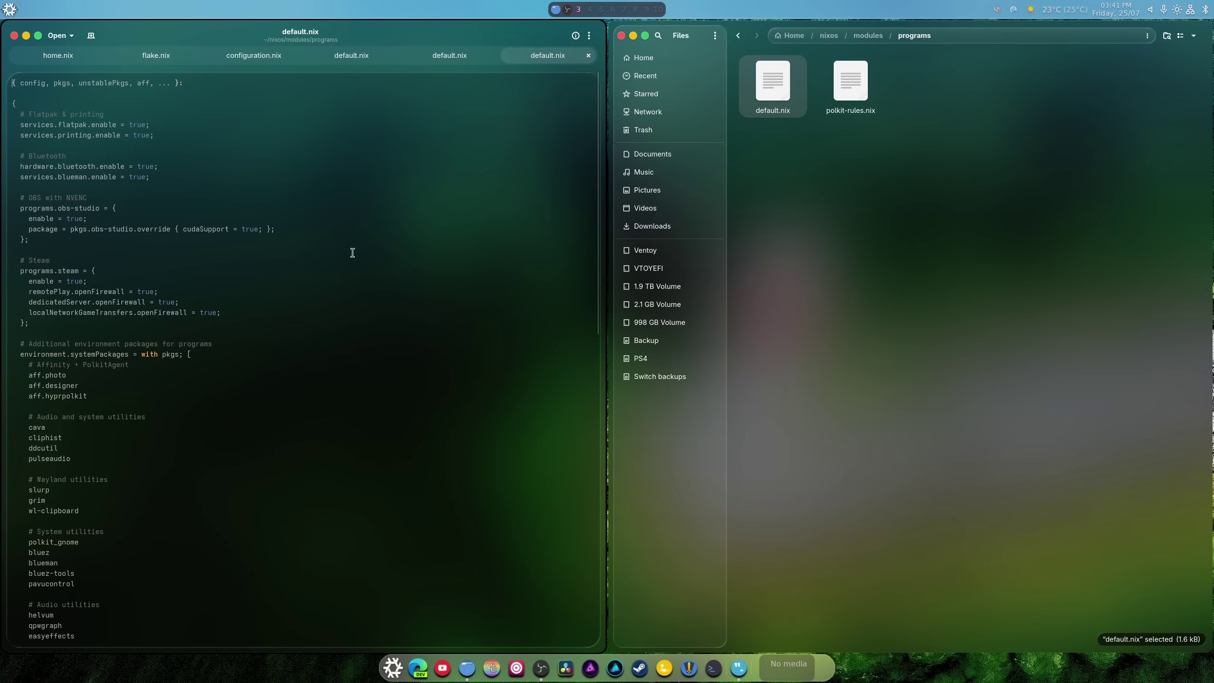
scroll(158, 354, "down", 2)
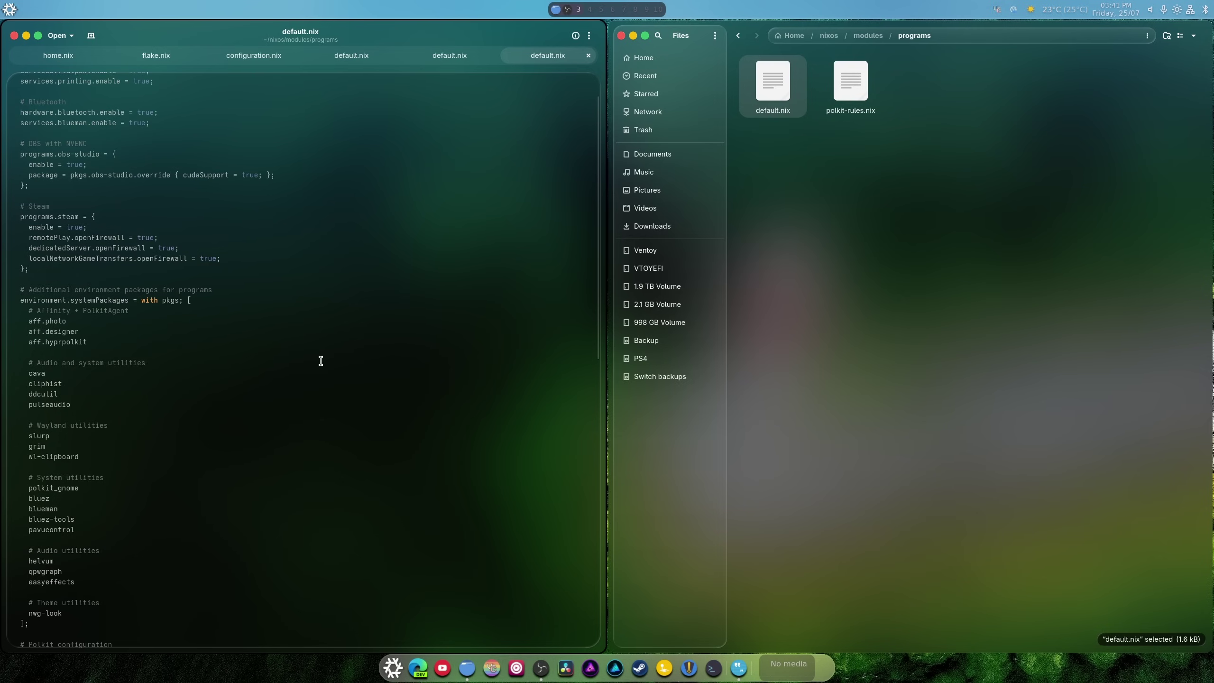
scroll(313, 359, "down", 1)
scroll(312, 358, "down", 3)
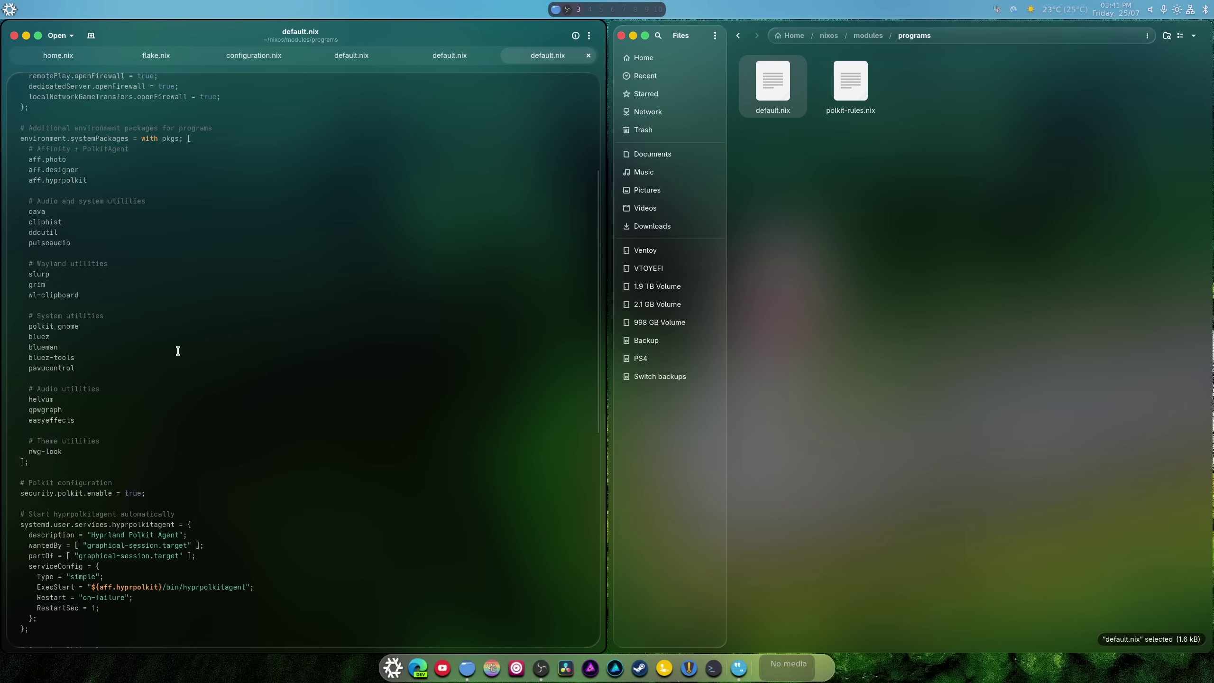
scroll(382, 417, "down", 2)
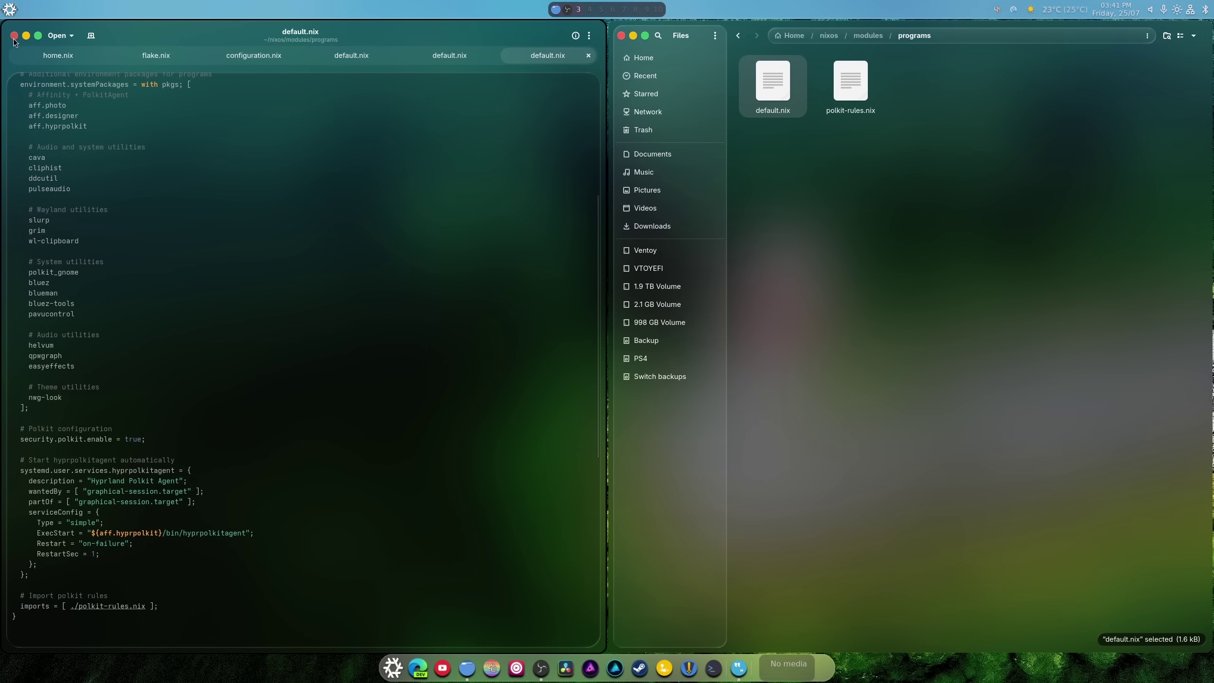
right_click(855, 101)
Step: Open polkit-rules.nix, view the 1.9 TB Volume, then close Files and the editor
left_click(908, 112)
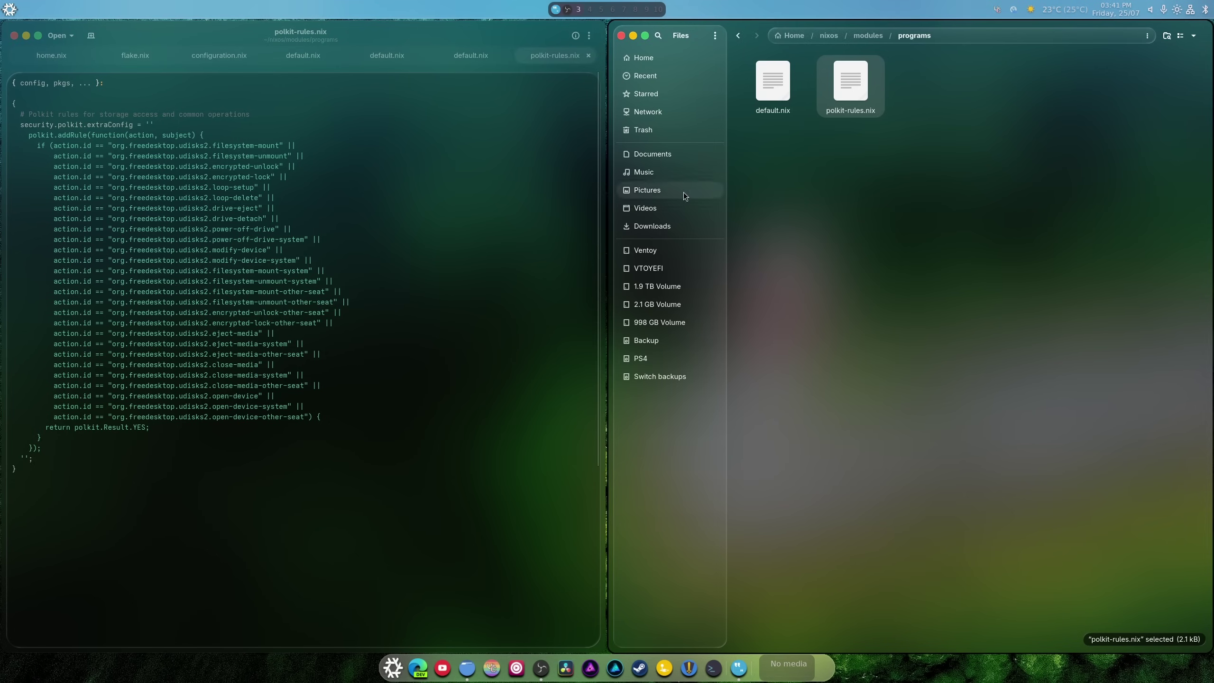
left_click(664, 286)
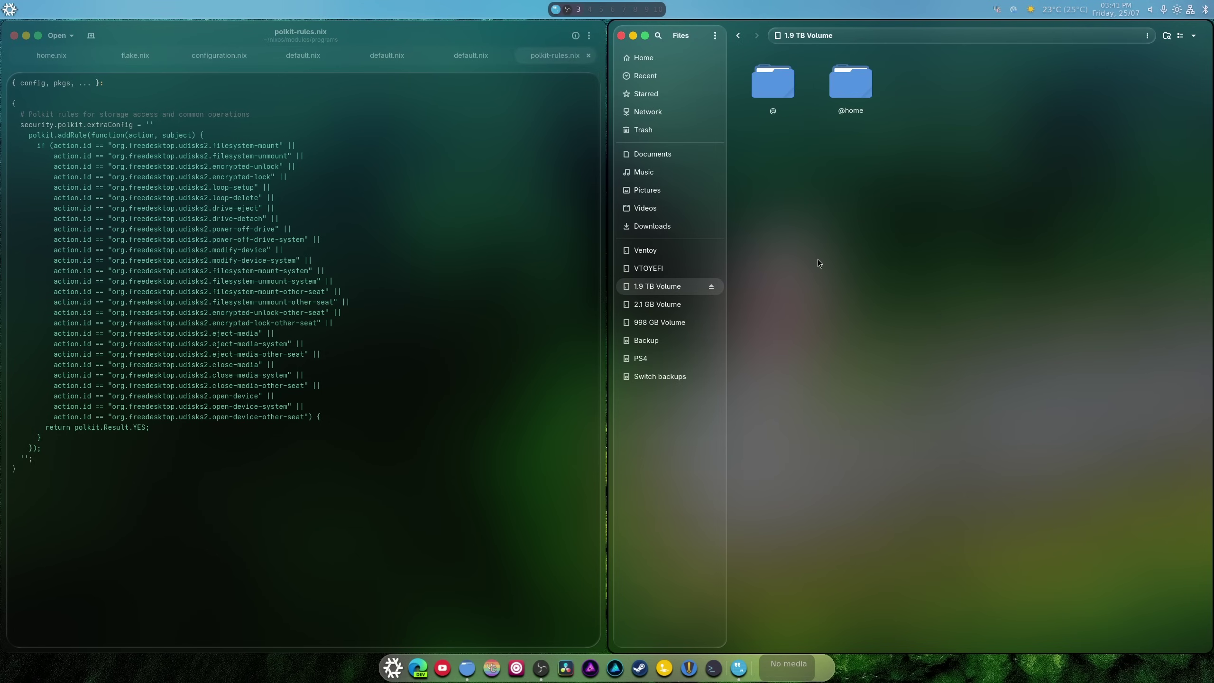
left_click(621, 36)
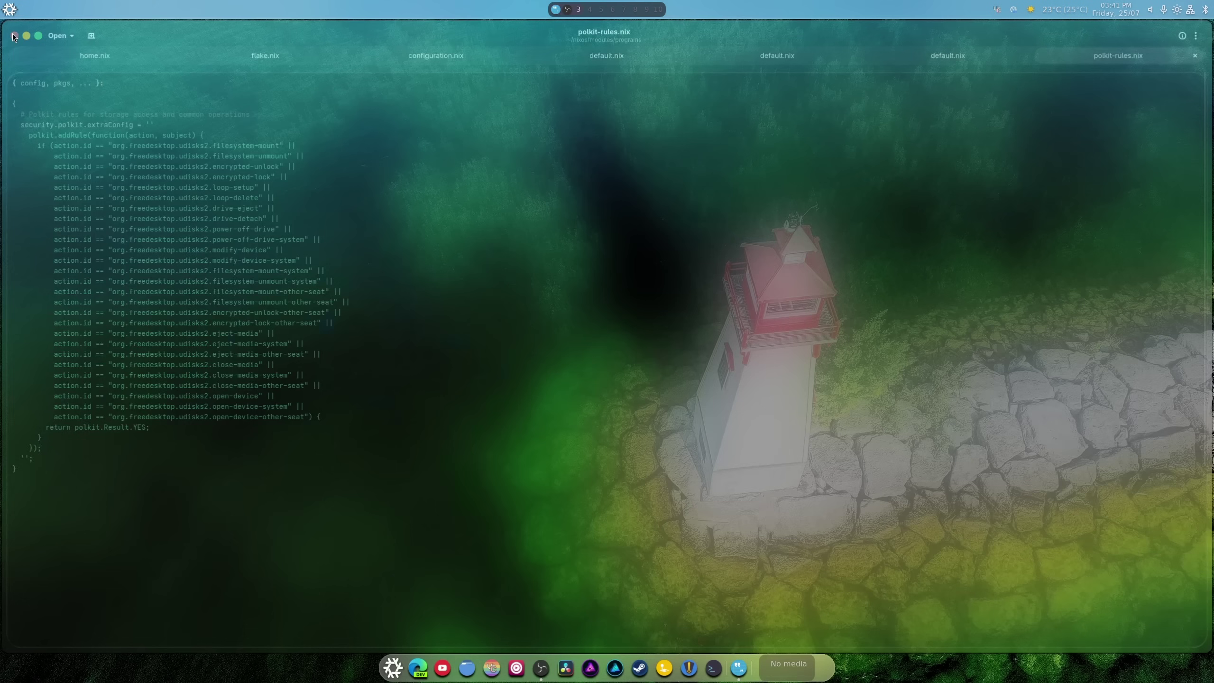
left_click(13, 36)
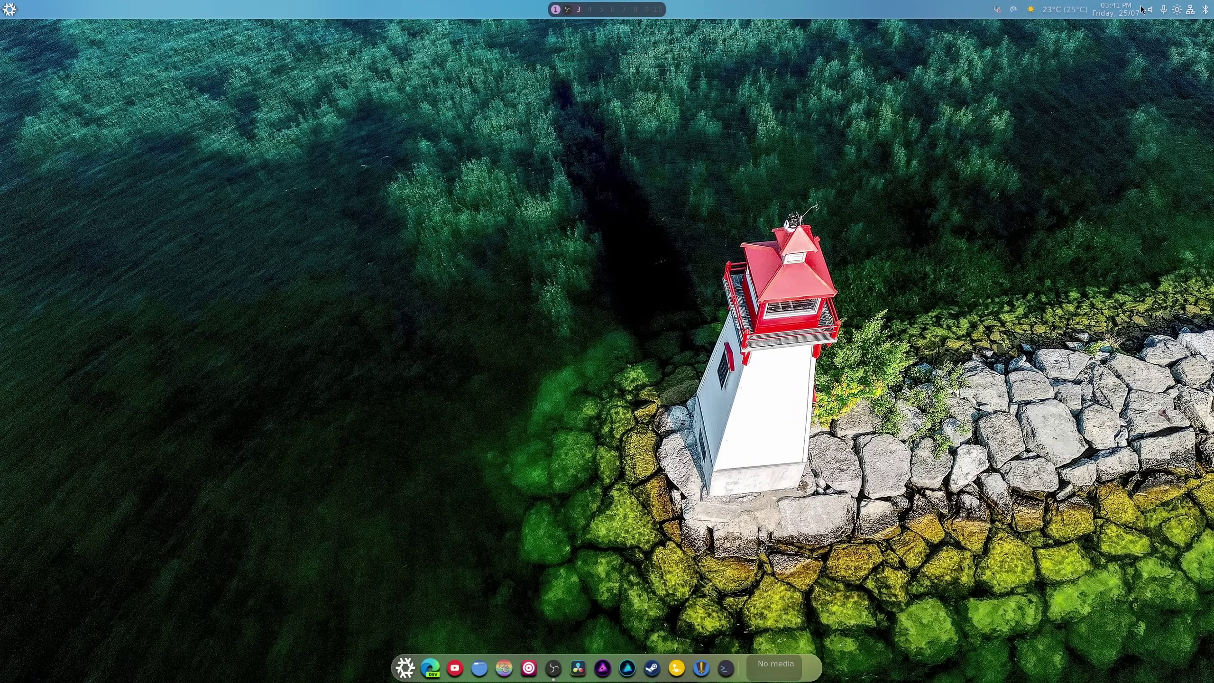
Step: Open the control-center sidebar from the top-right tray icons, showing notifications and uptime
left_click(1198, 15)
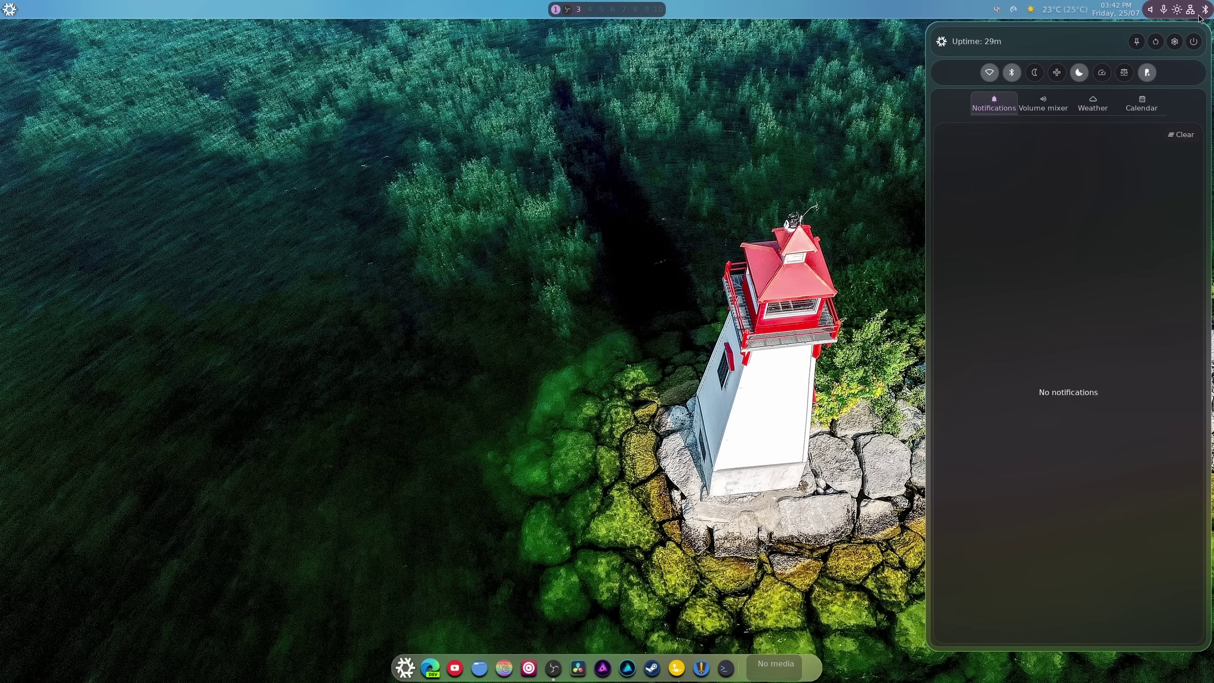
Step: Close the control-center sidebar and dismiss the Vesktop tray icon's menu
left_click(1199, 17)
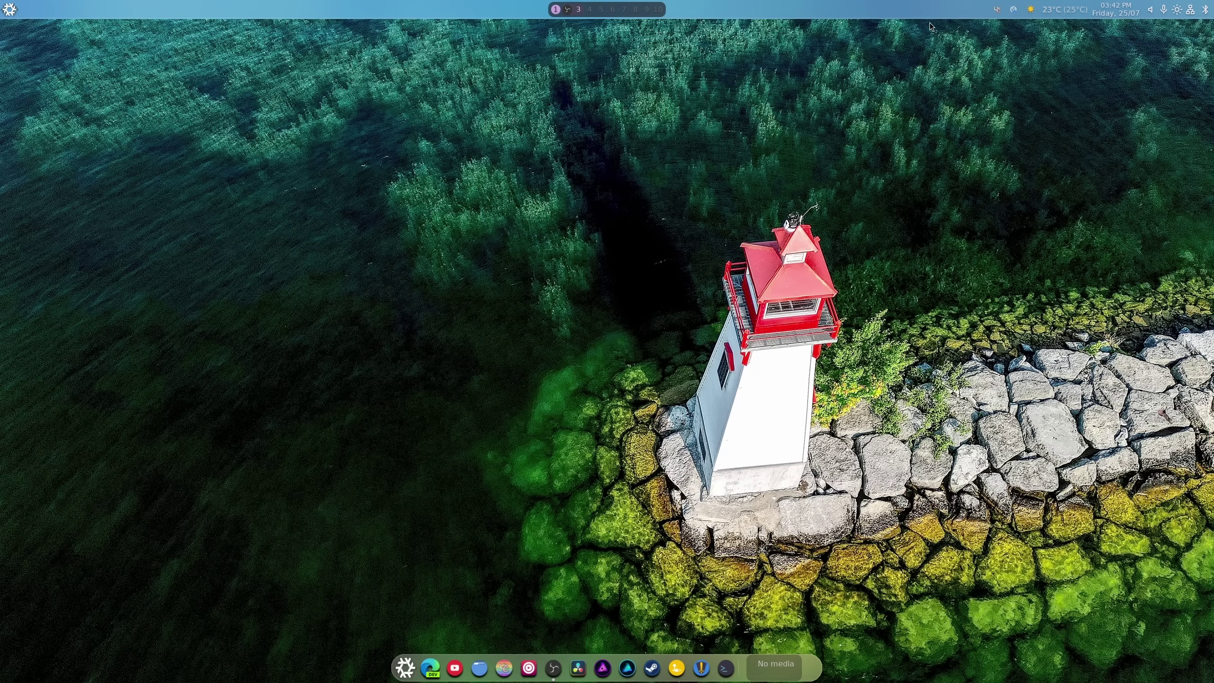
right_click(999, 14)
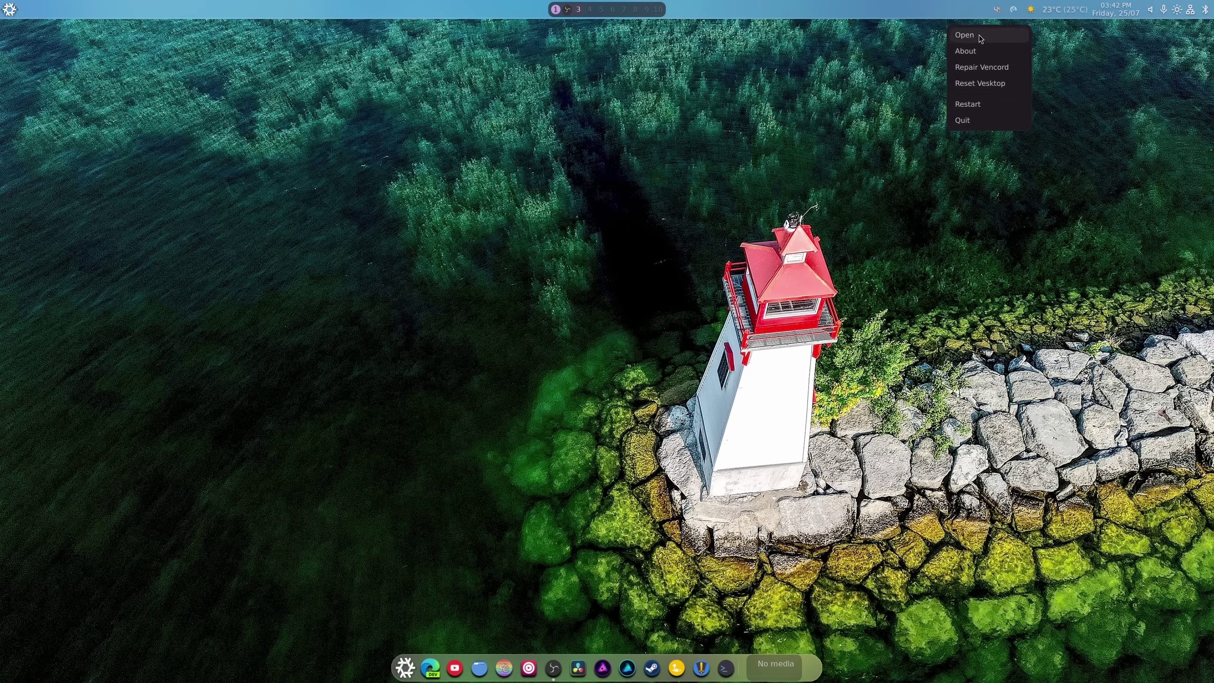
left_click(999, 15)
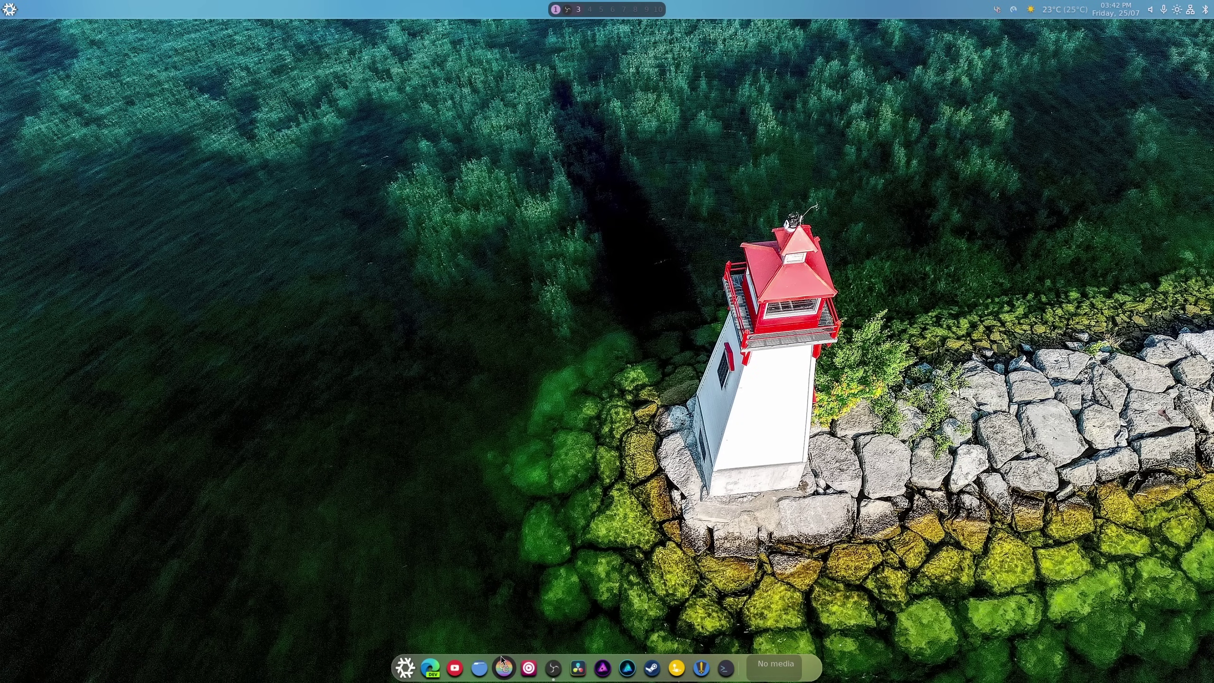
Step: Move the Files window to Workspace 5 from its dock icon's menu
right_click(514, 670)
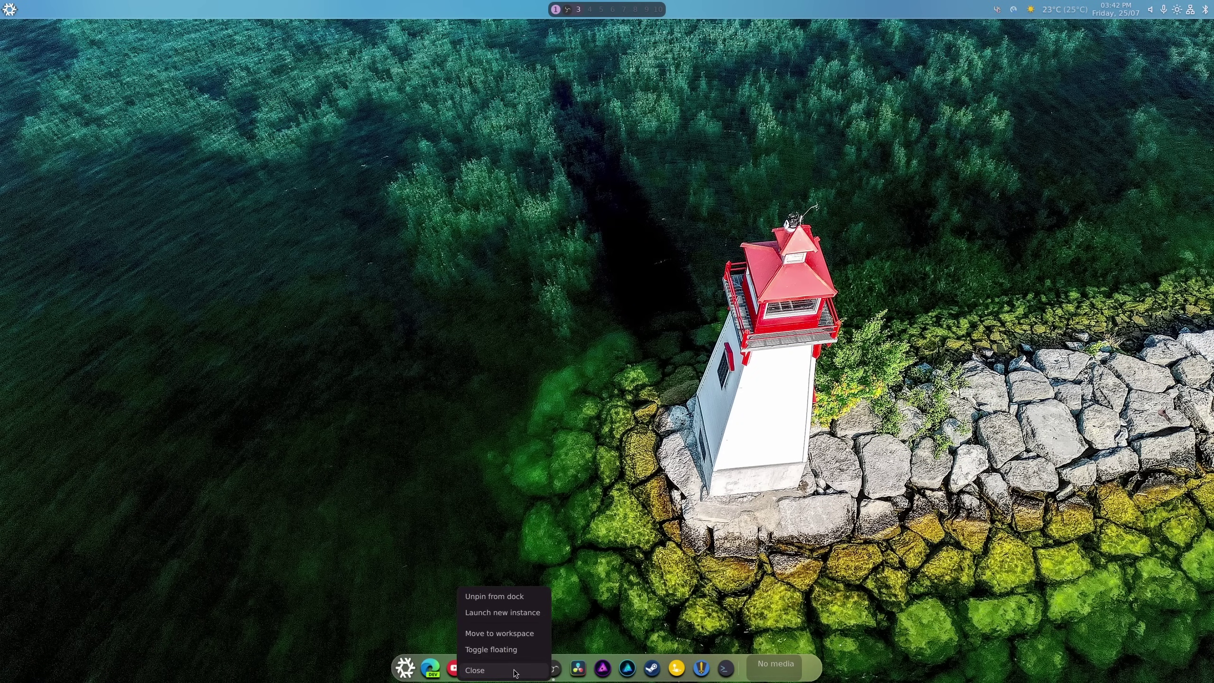
left_click(506, 632)
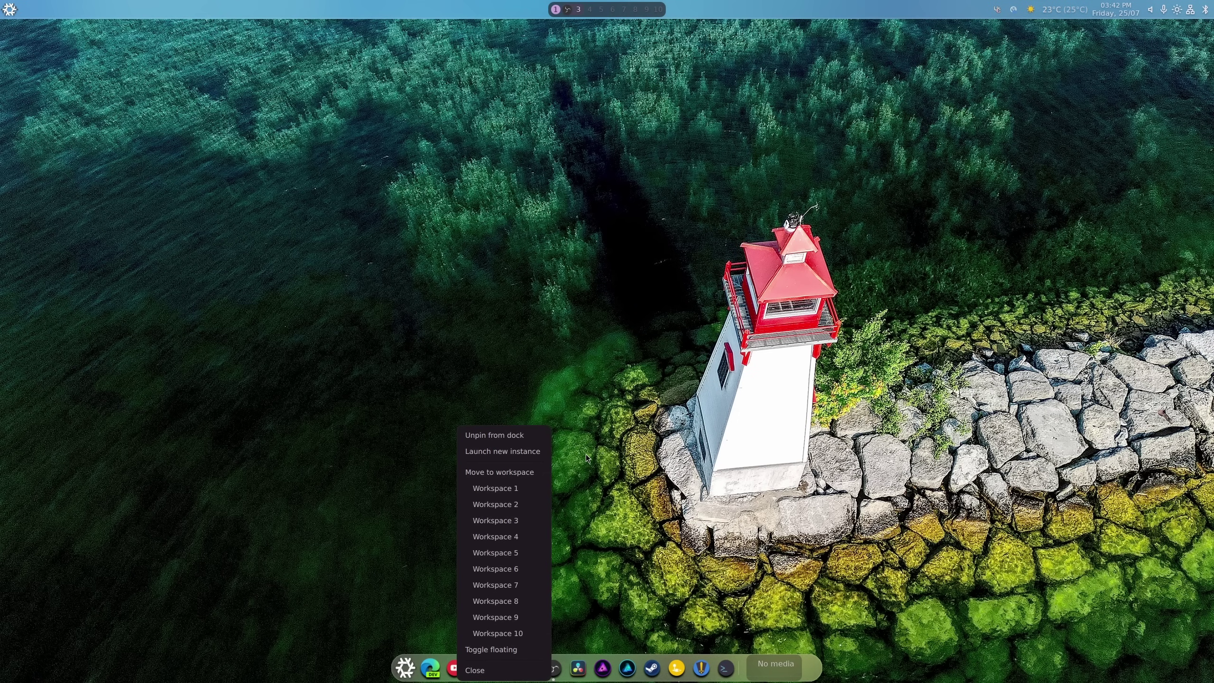
left_click(578, 668)
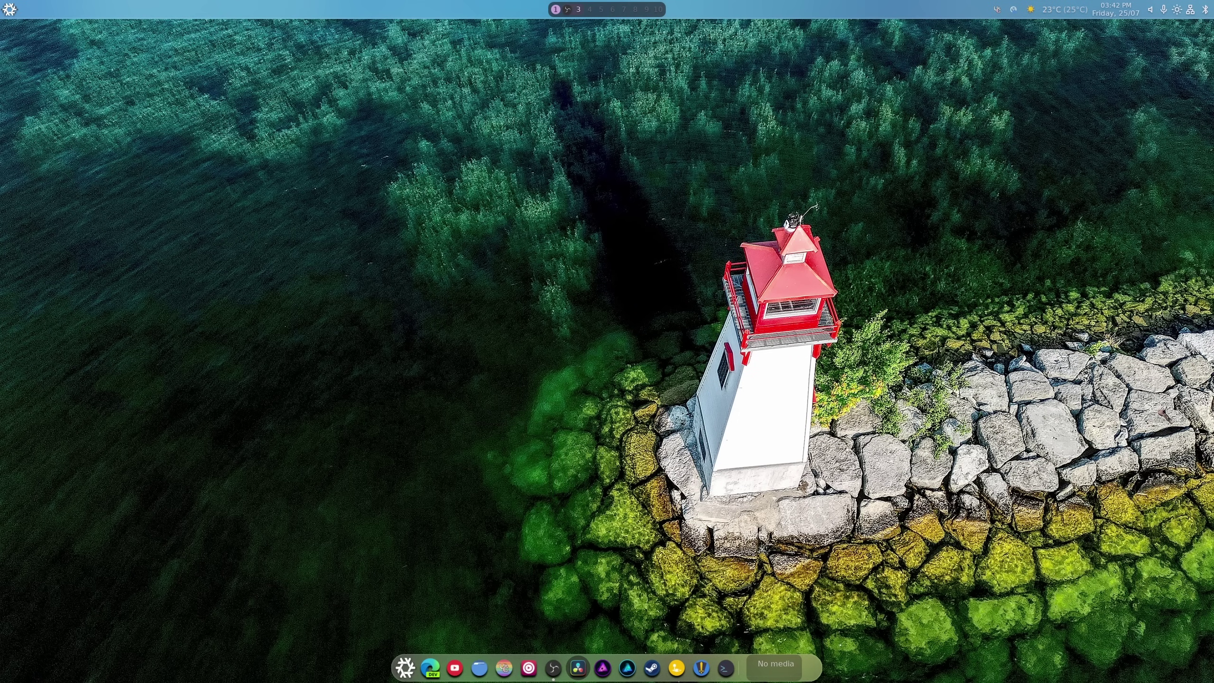
right_click(429, 667)
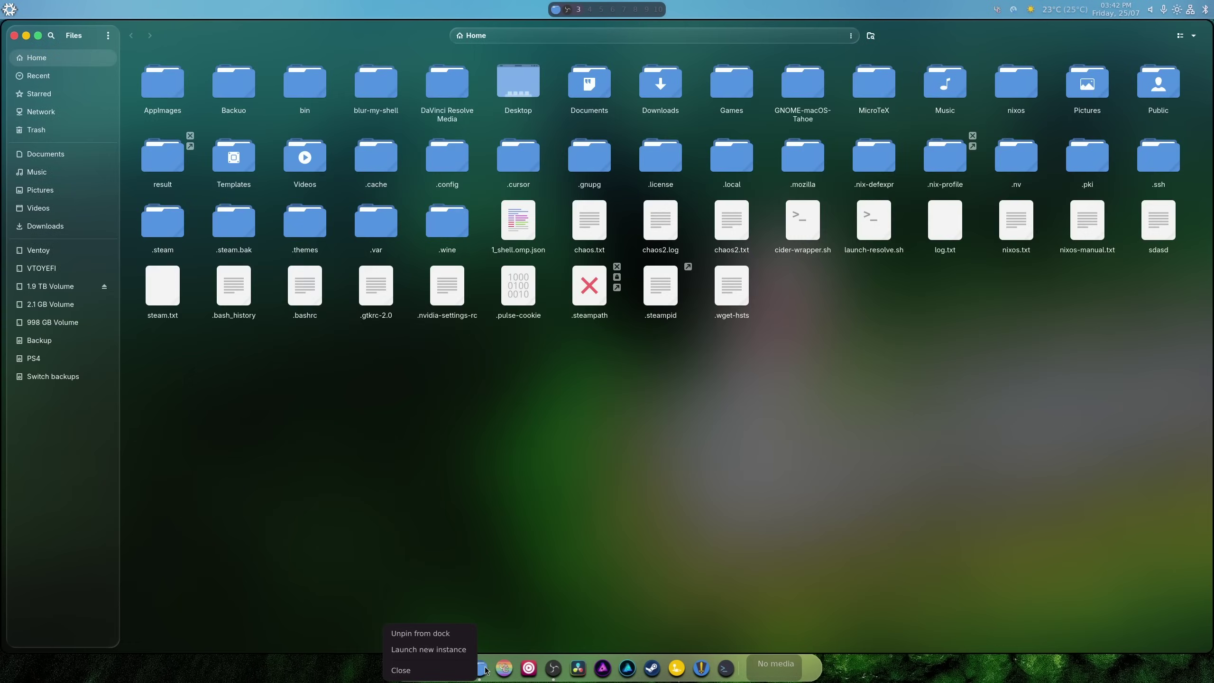
right_click(479, 668)
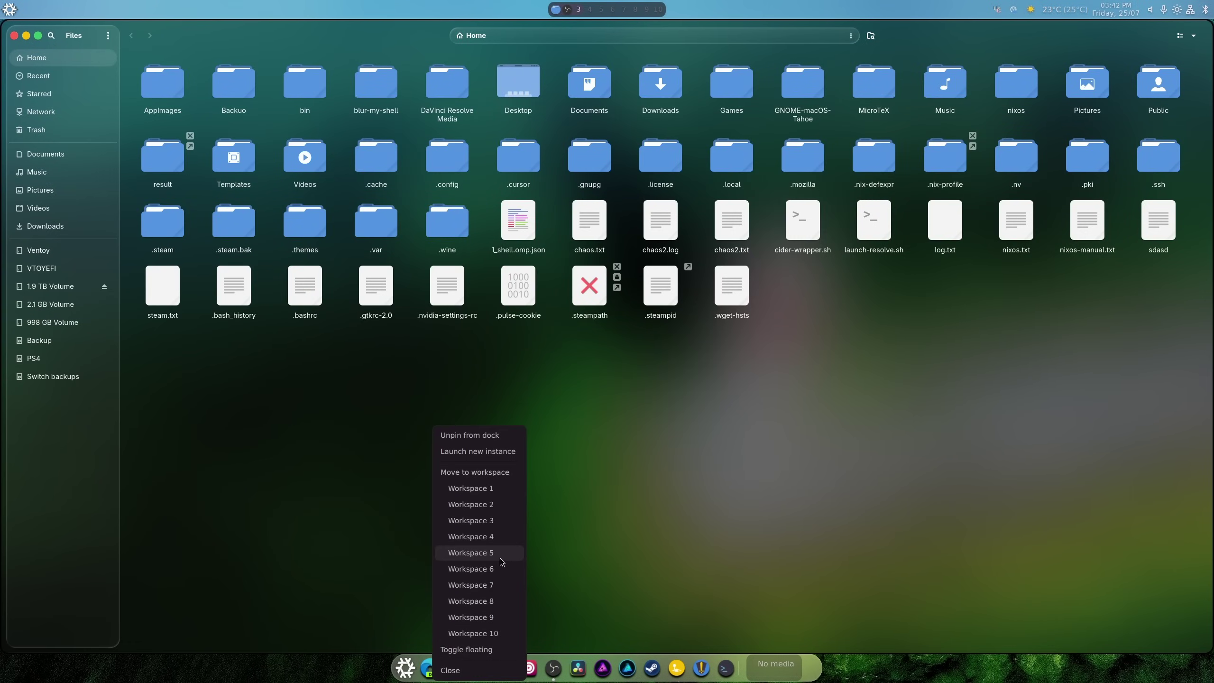
left_click(504, 556)
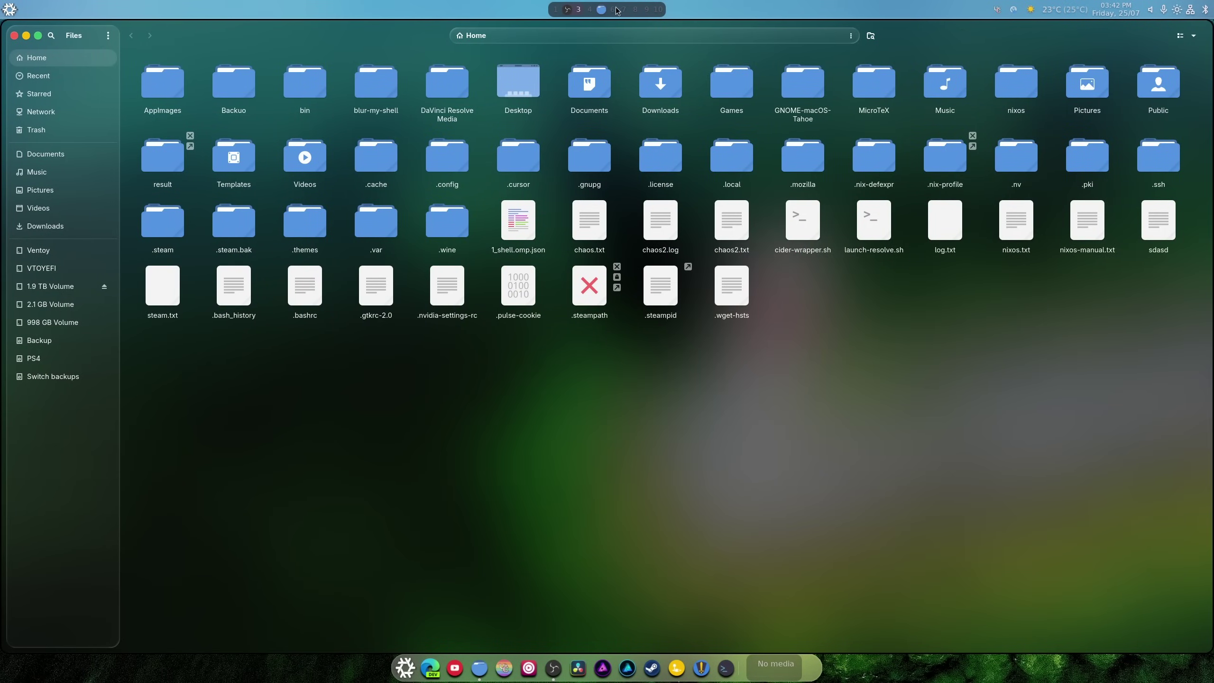
Step: Close the Files window, leaving the bare desktop on workspace 5
left_click(15, 36)
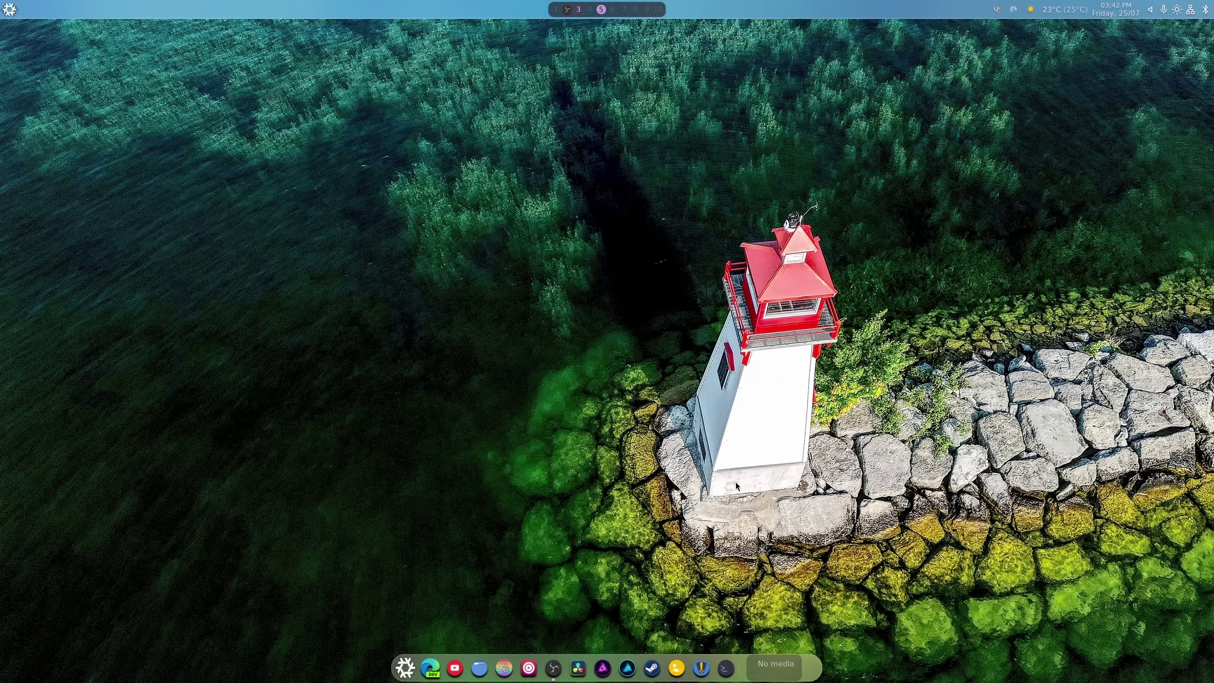
right_click(503, 667)
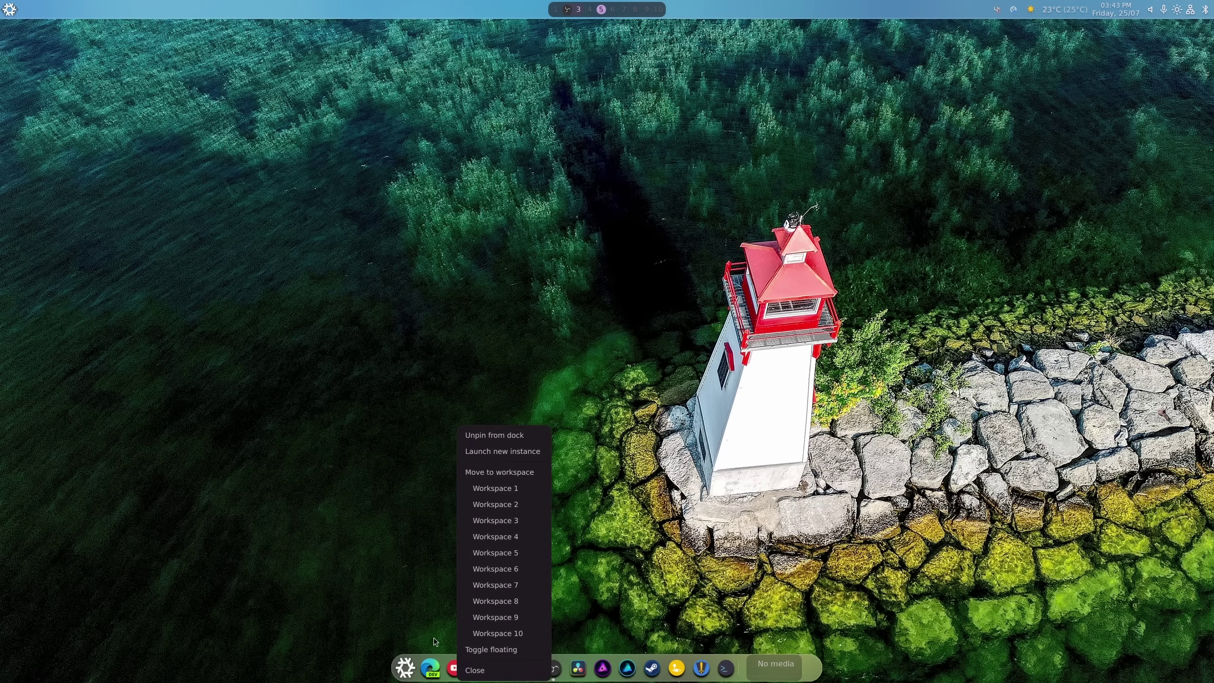
left_click(404, 672)
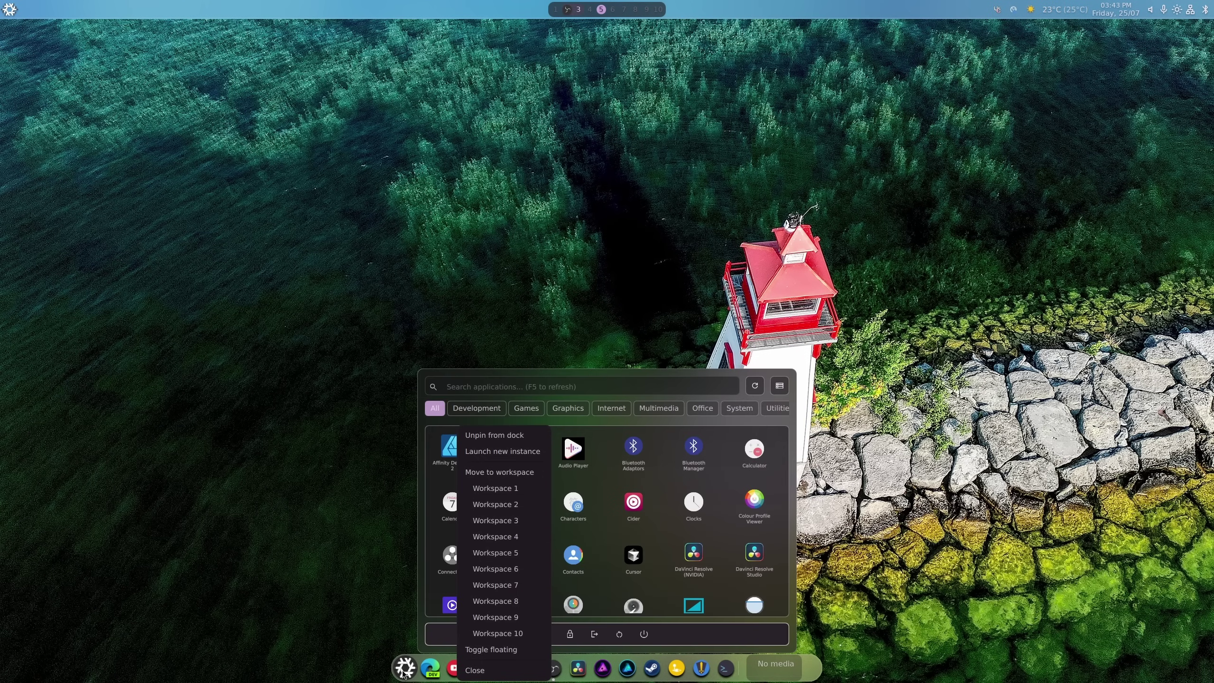
left_click(404, 671)
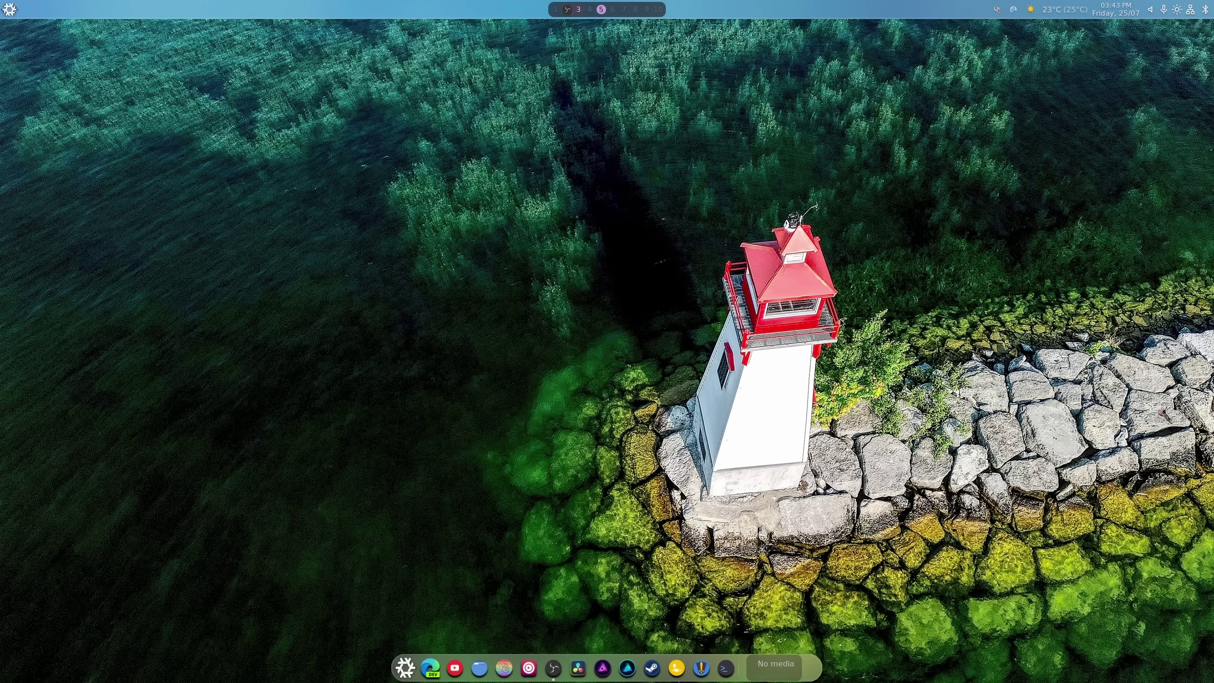
Step: Toggle the control center, dismiss the Vesktop tray menu, then reopen the control center
left_click(1186, 15)
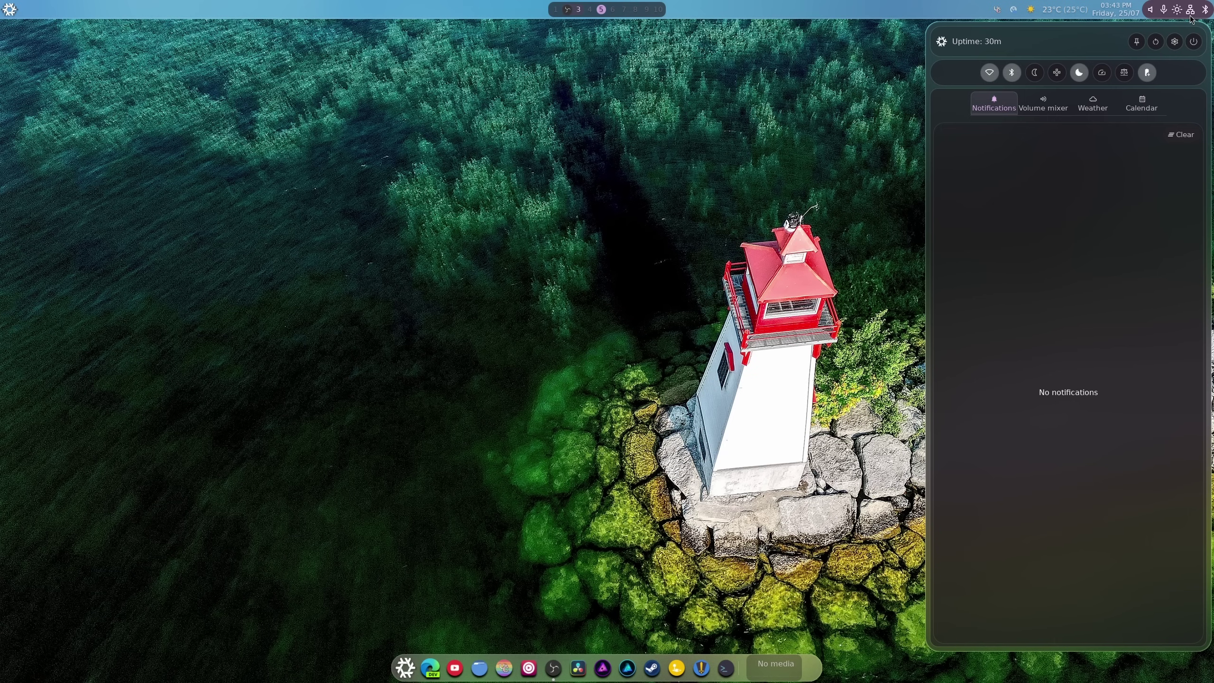
left_click(1191, 18)
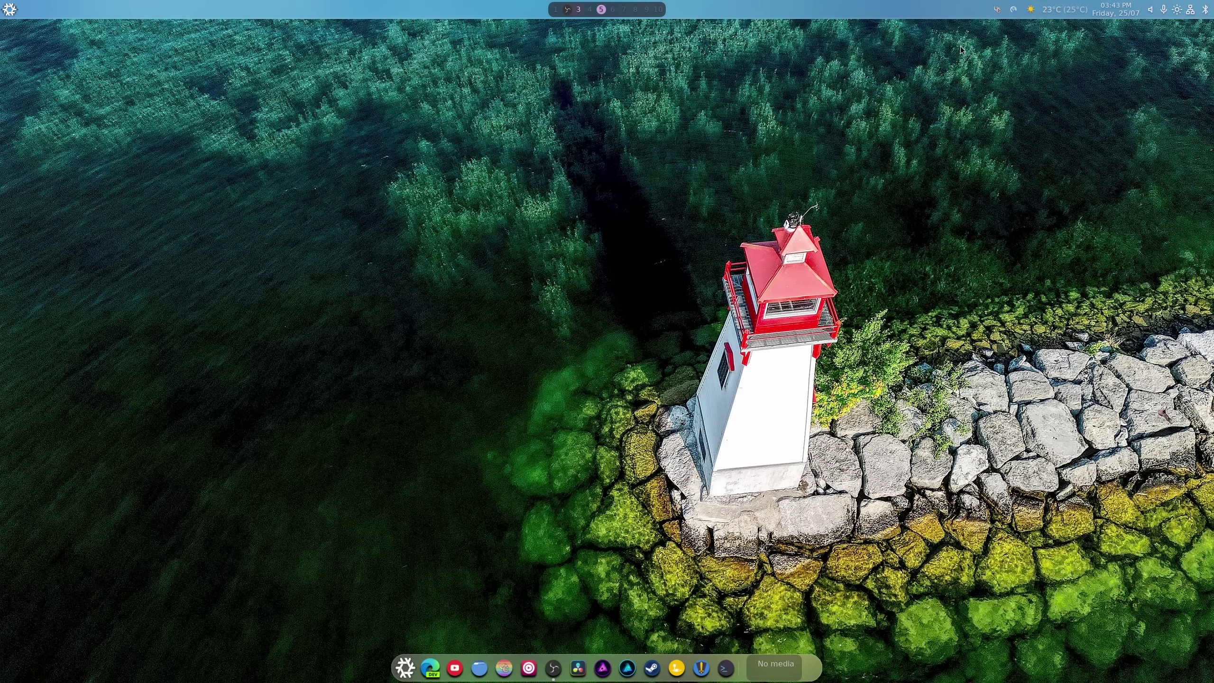
right_click(996, 10)
left_click(996, 9)
left_click(1152, 10)
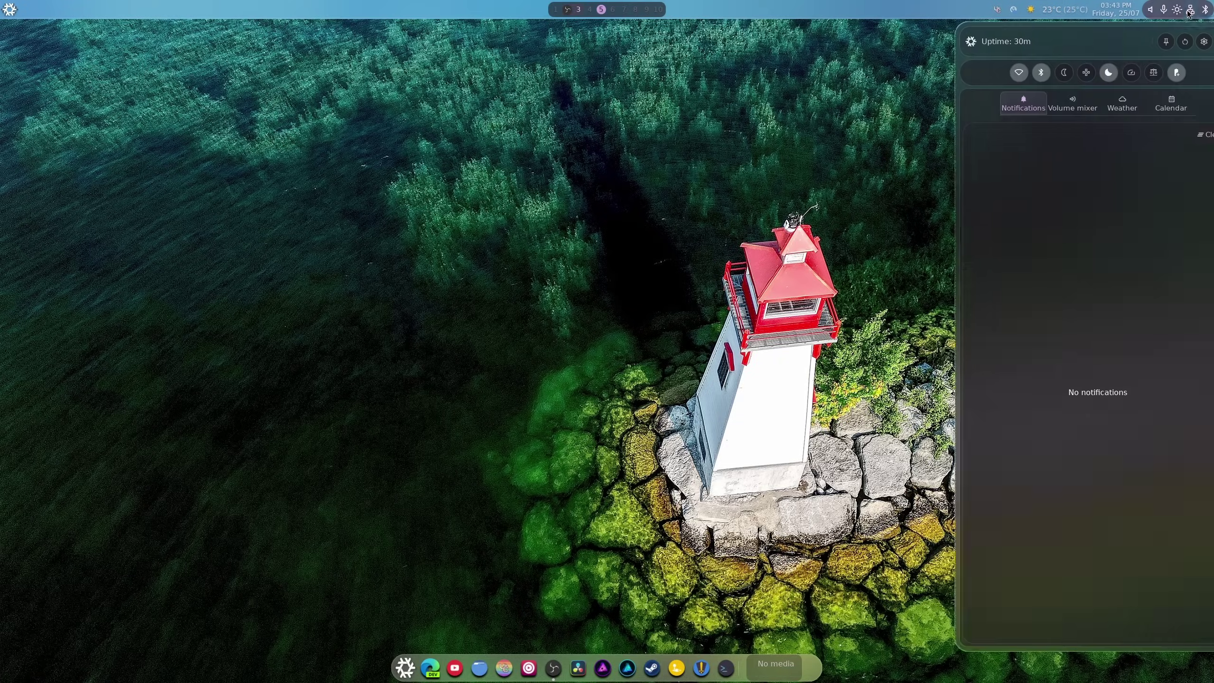
Step: Open QuickShell Settings on the Dock tab, close it, and open Files on Home
left_click(1171, 50)
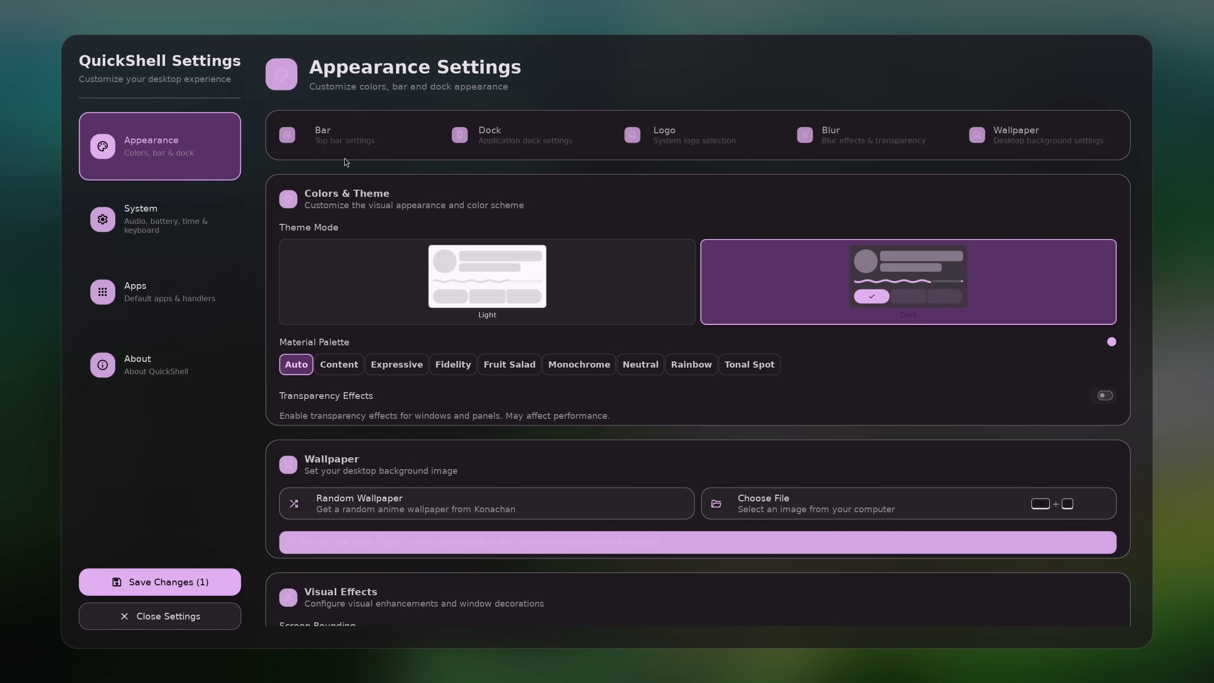
left_click(497, 132)
scroll(650, 448, "down", 3)
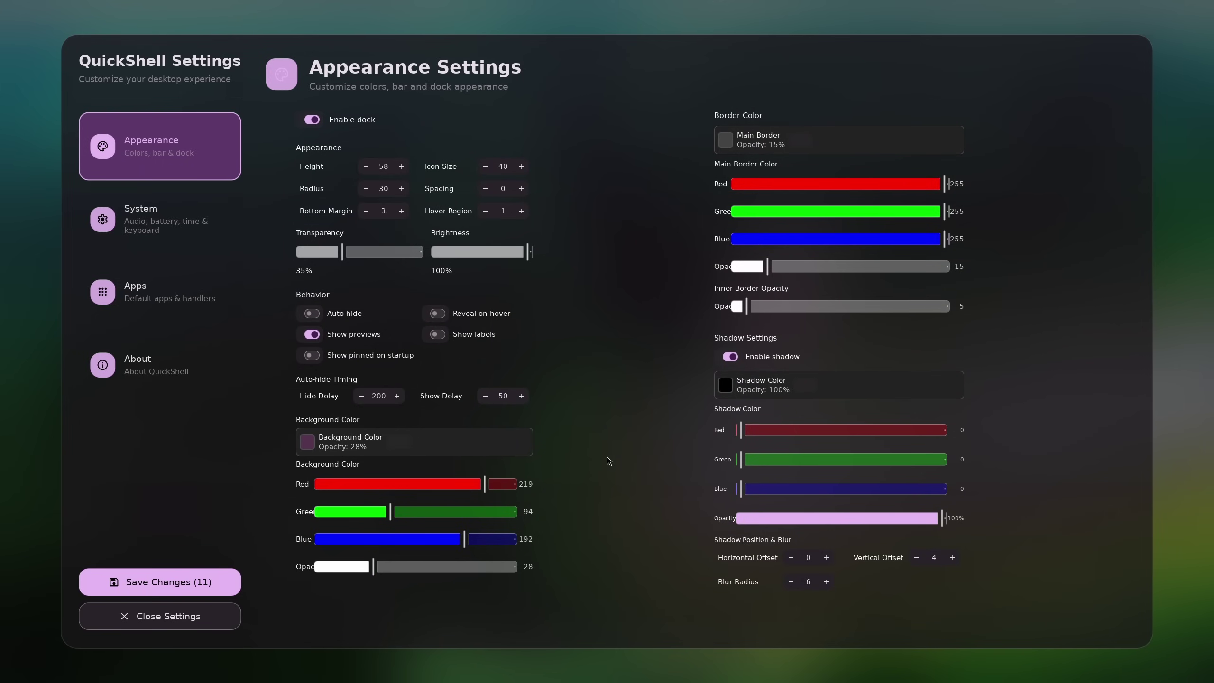
left_click(158, 617)
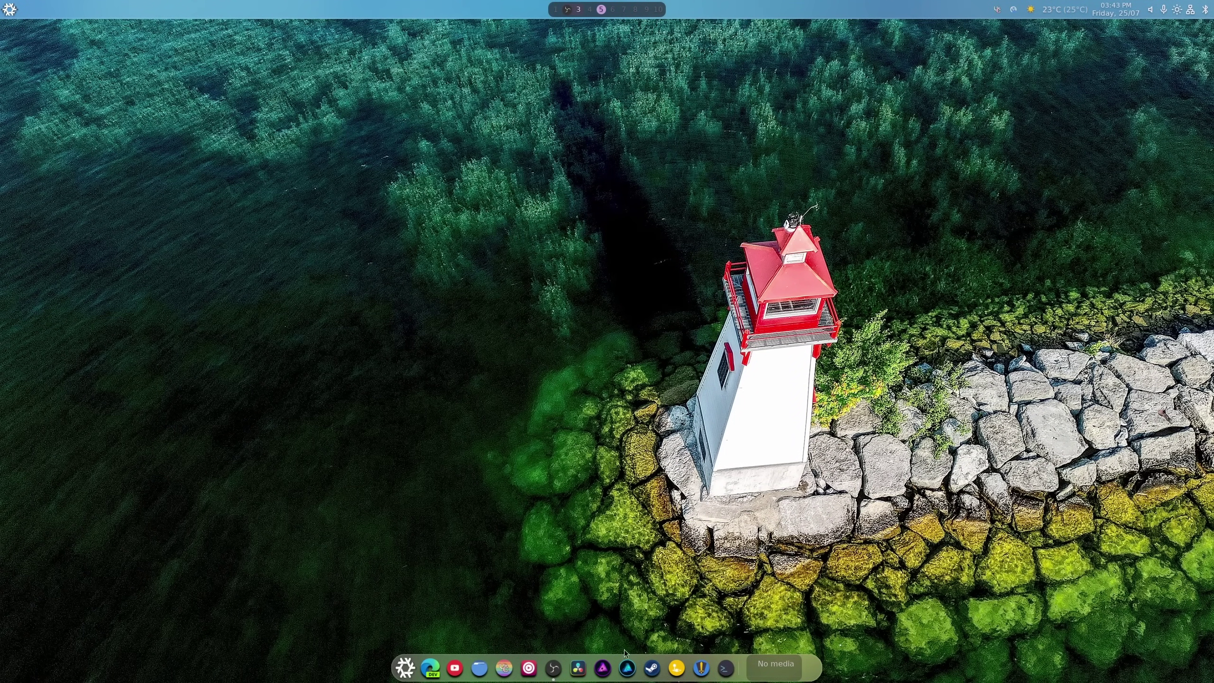
left_click(479, 668)
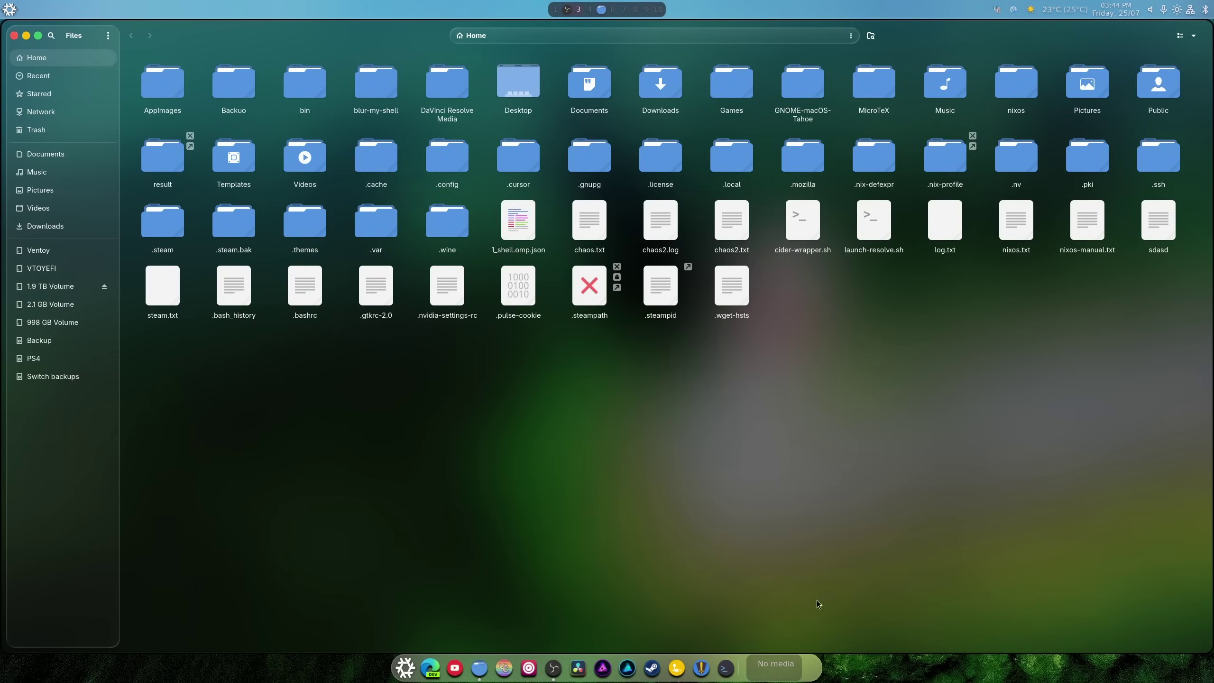
Step: Set the dock Background Opacity to 100% in QuickShell Settings, save, and close
left_click(1181, 11)
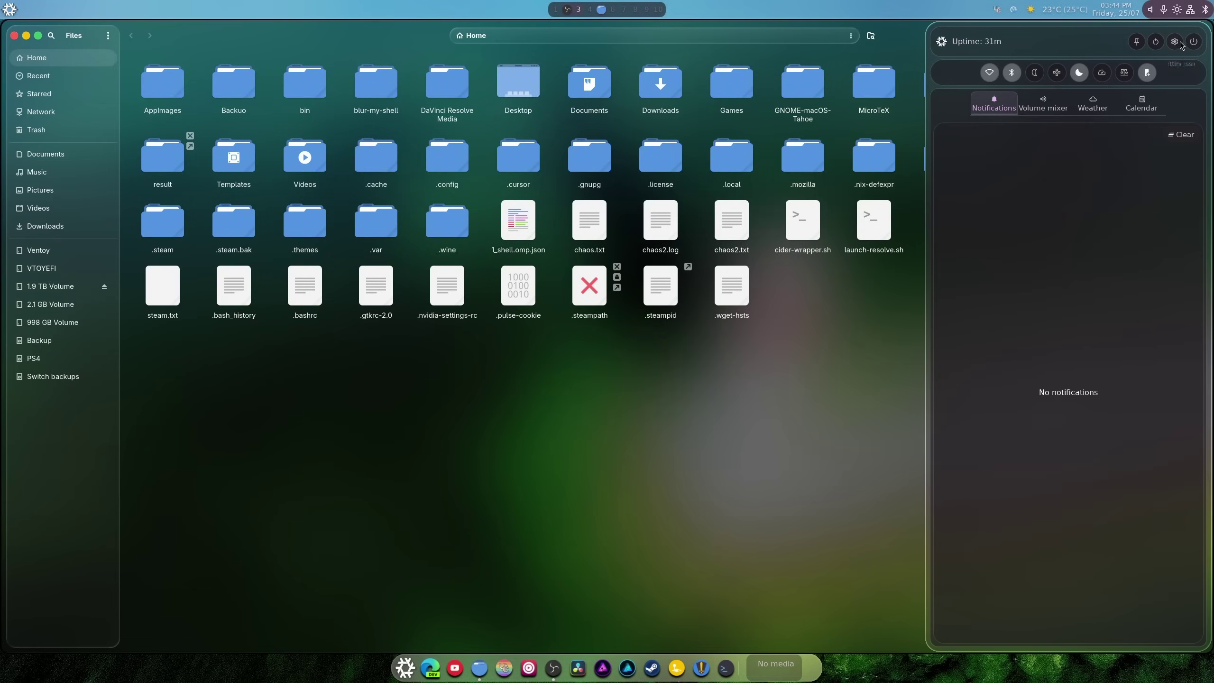
left_click(1175, 43)
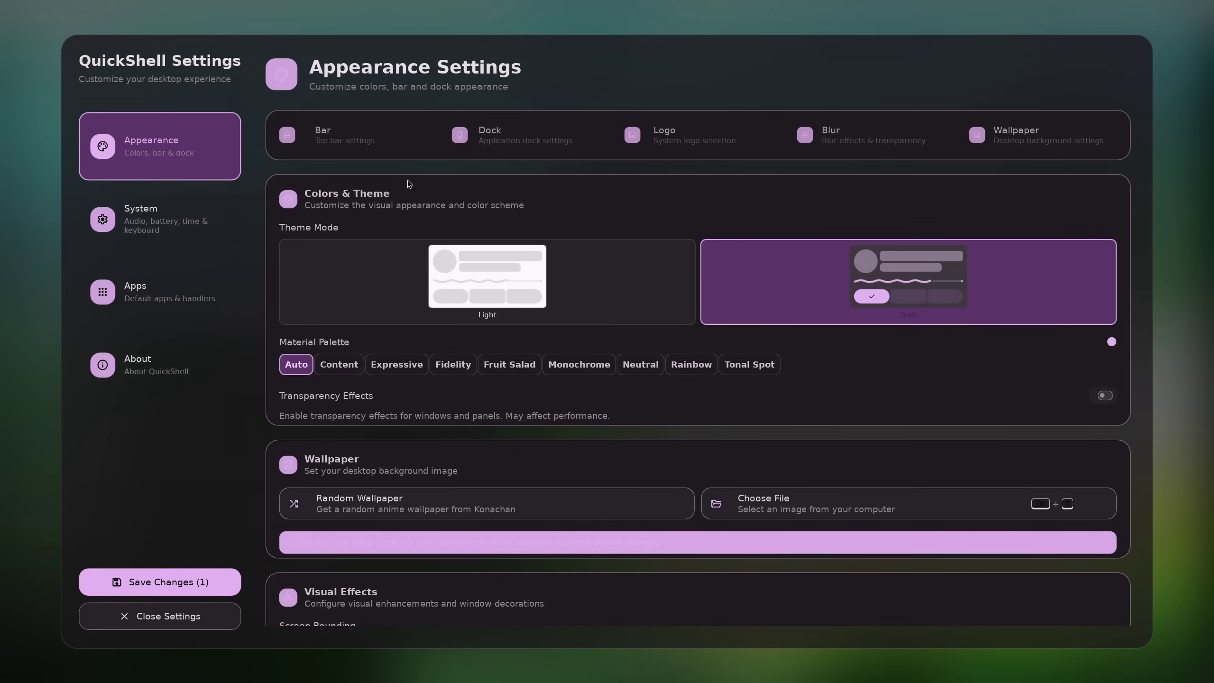
left_click(487, 141)
scroll(584, 474, "down", 3)
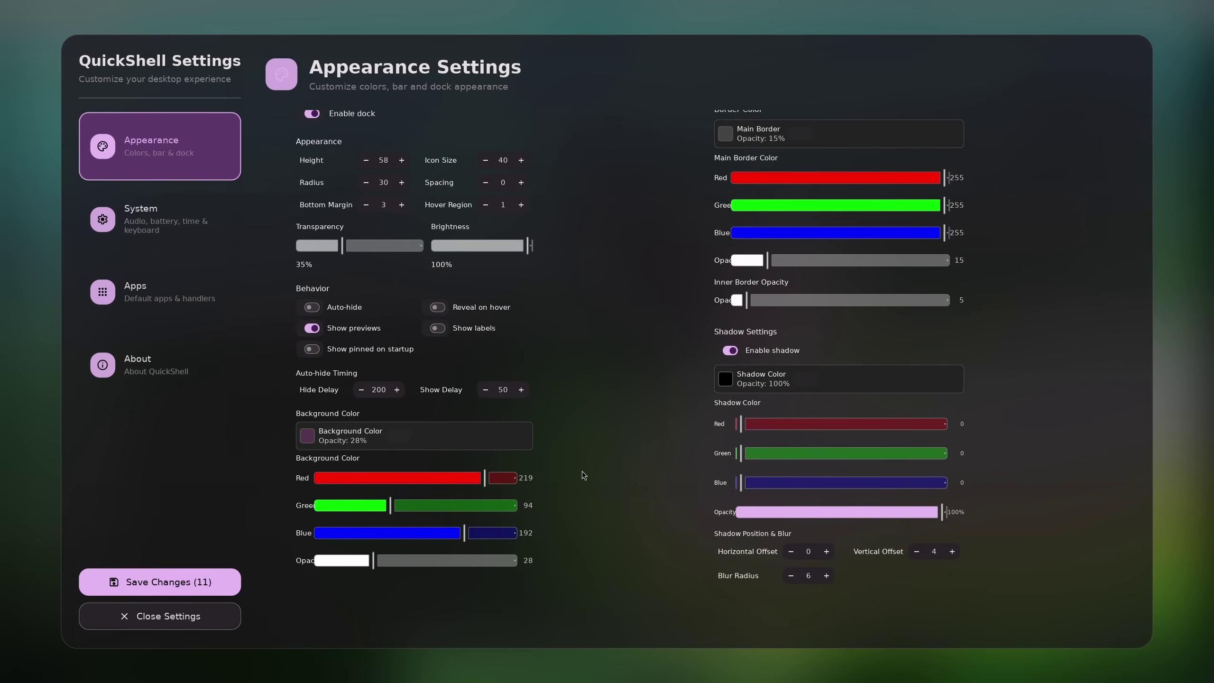
left_click_drag(373, 560, 513, 562)
left_click(160, 582)
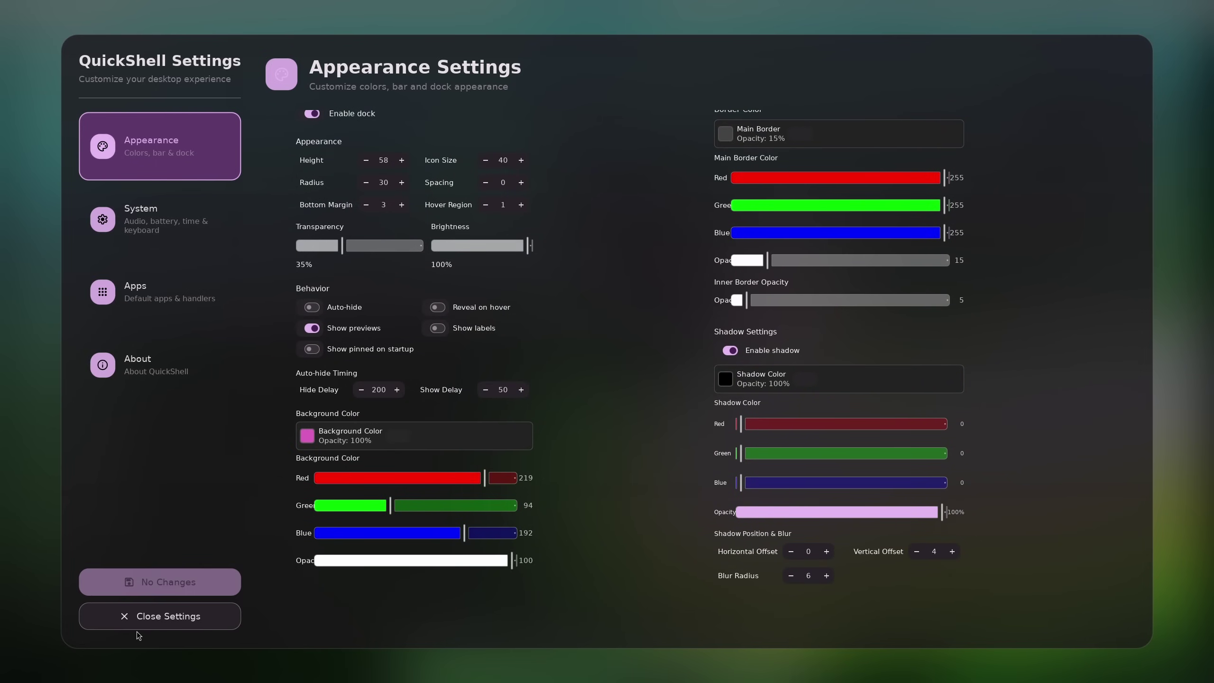
left_click(158, 625)
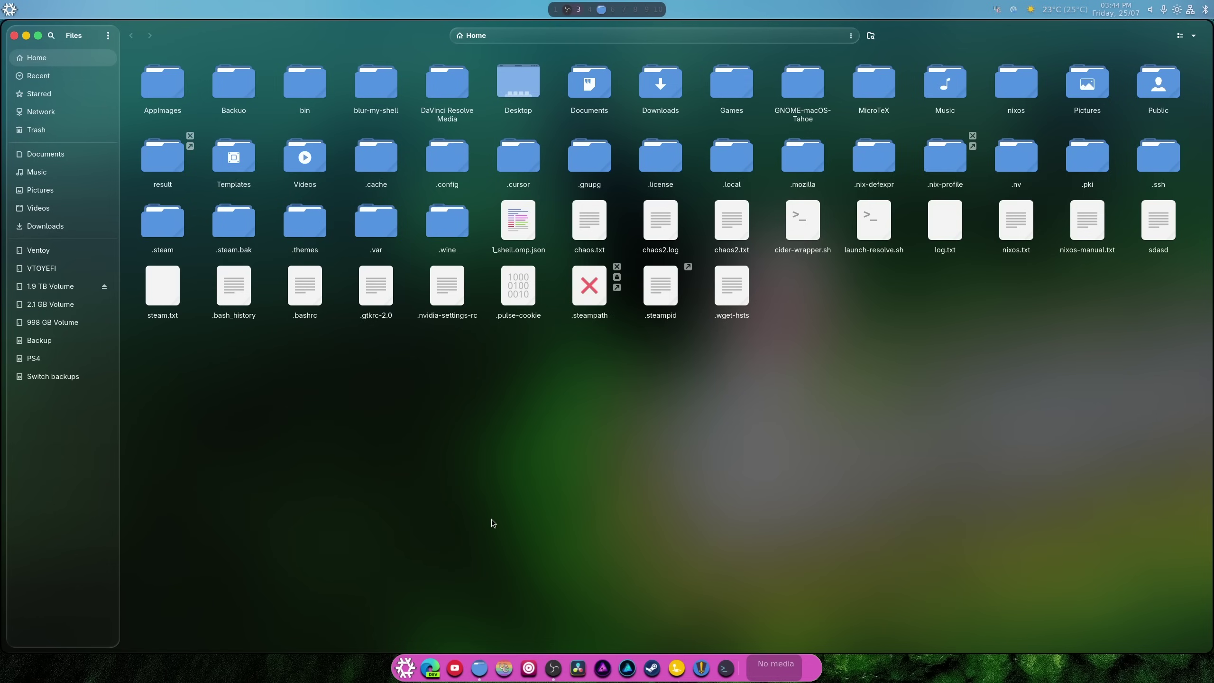
Step: Set dock Transparency to 65% and Background Opacity to 52%, then save
left_click(1185, 9)
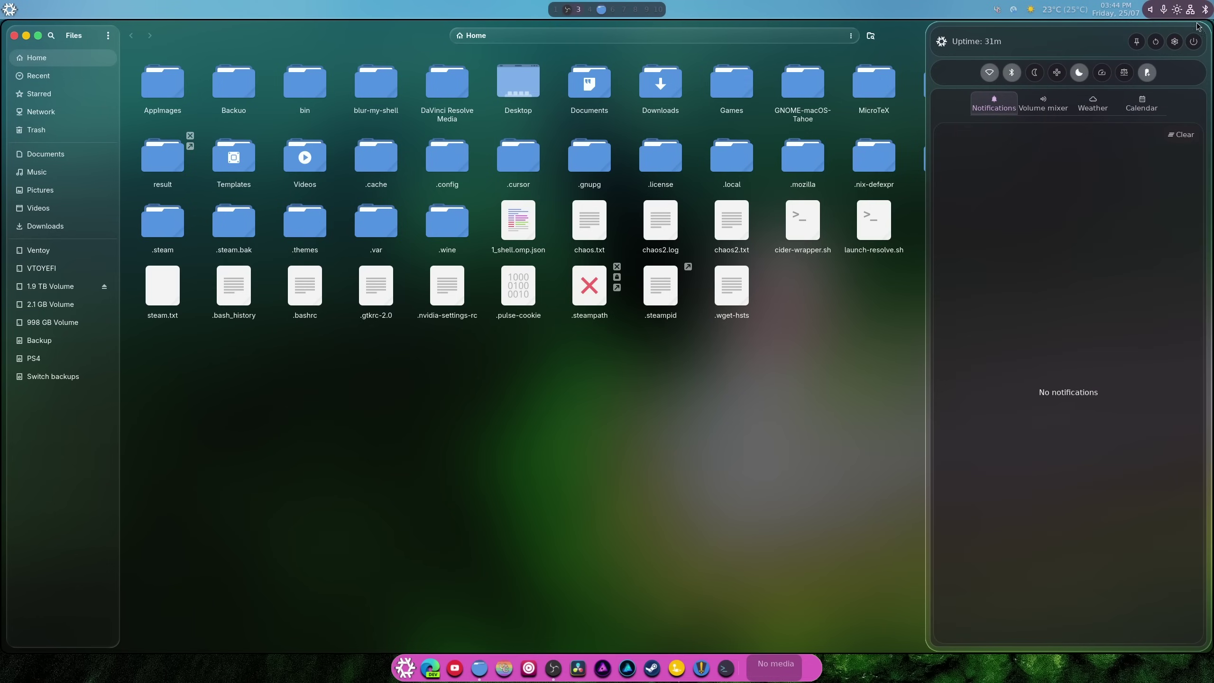
left_click(1175, 47)
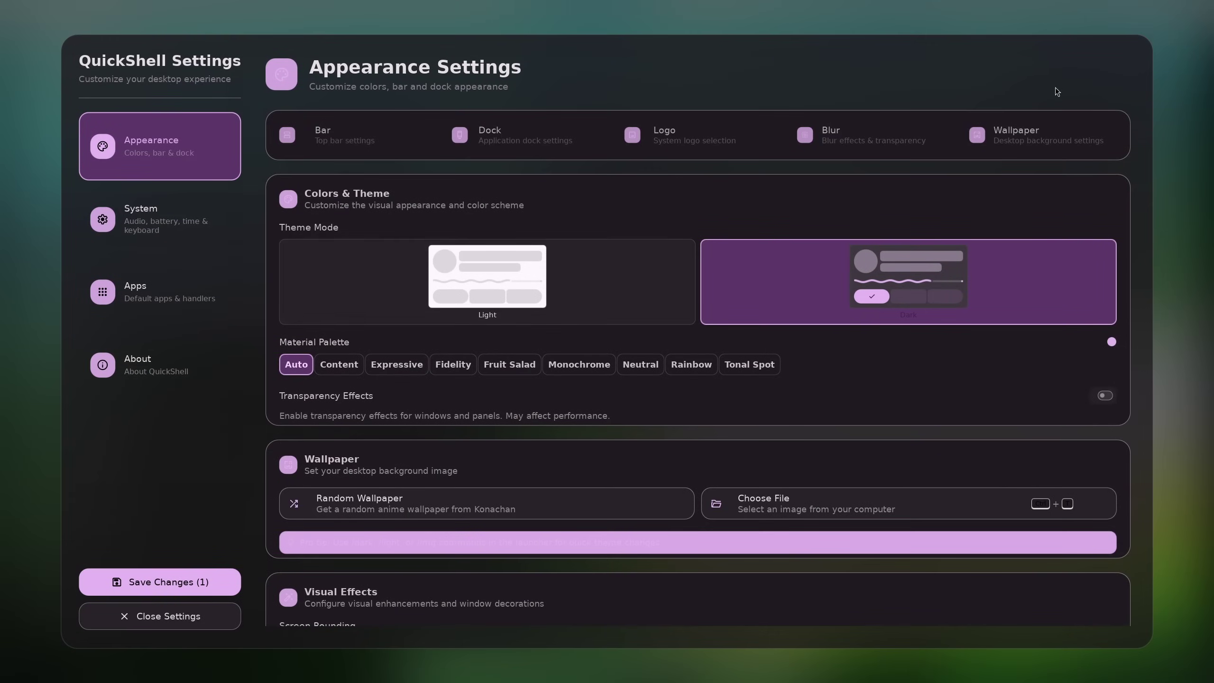
left_click(532, 146)
left_click_drag(342, 388, 376, 397)
left_click_drag(449, 388, 531, 389)
scroll(478, 562, "down", 3)
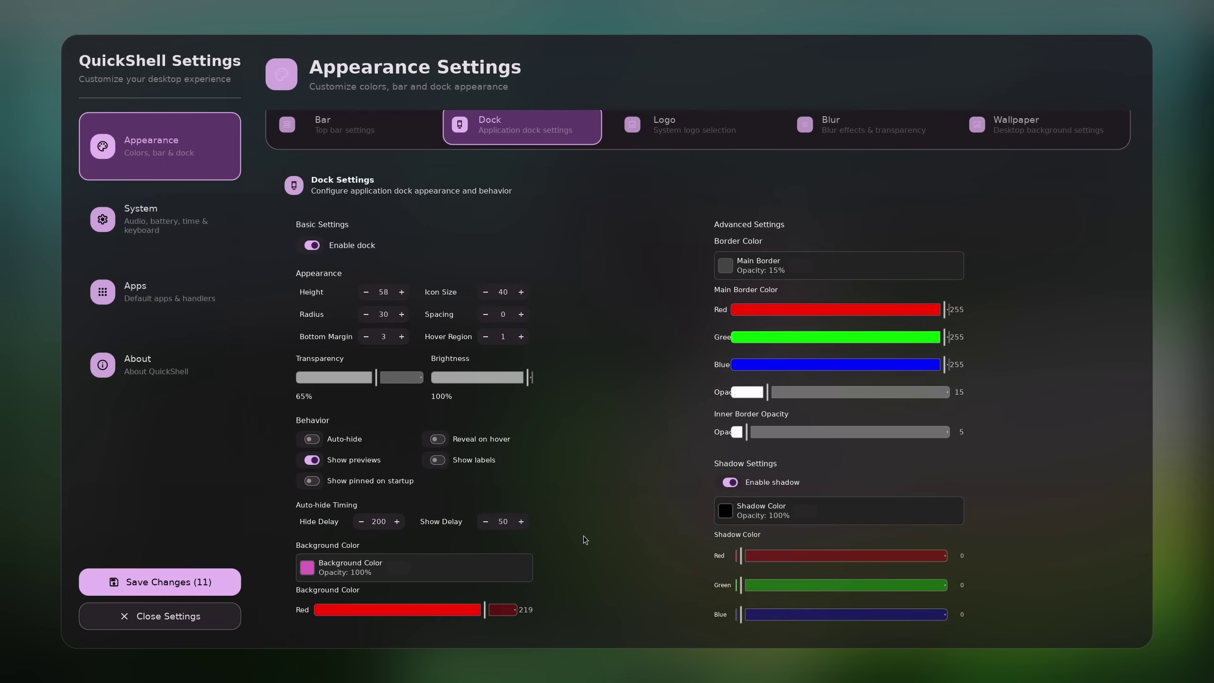
left_click_drag(389, 604, 419, 604)
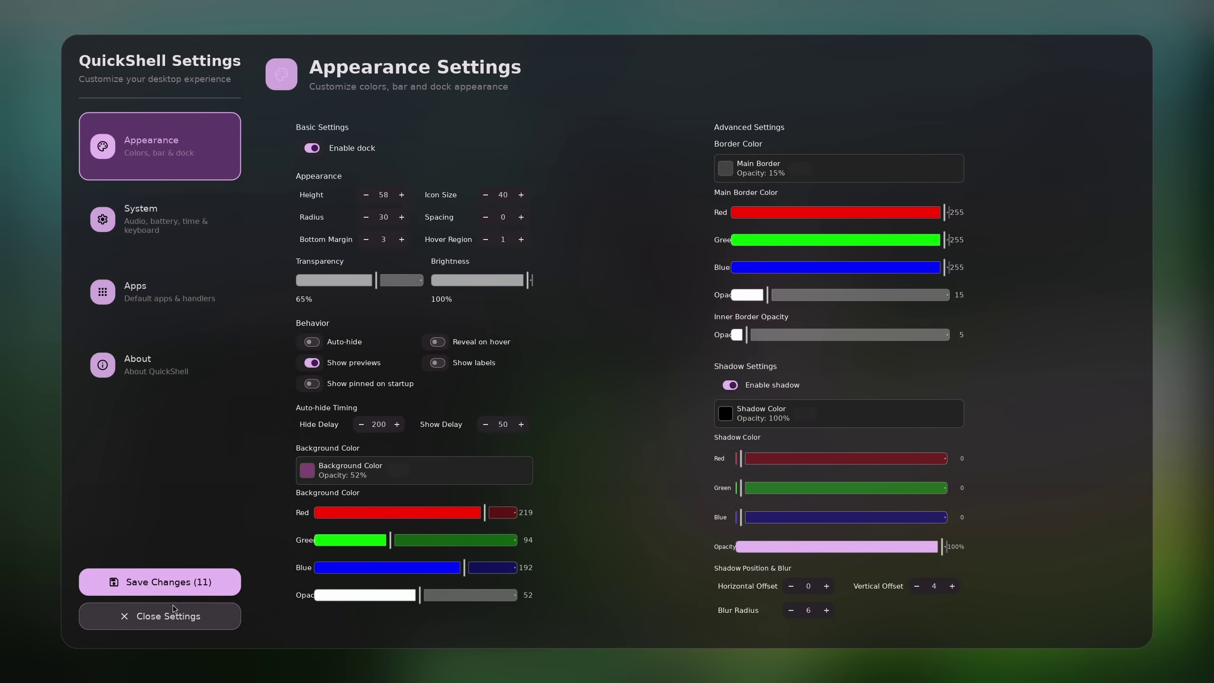
left_click(143, 616)
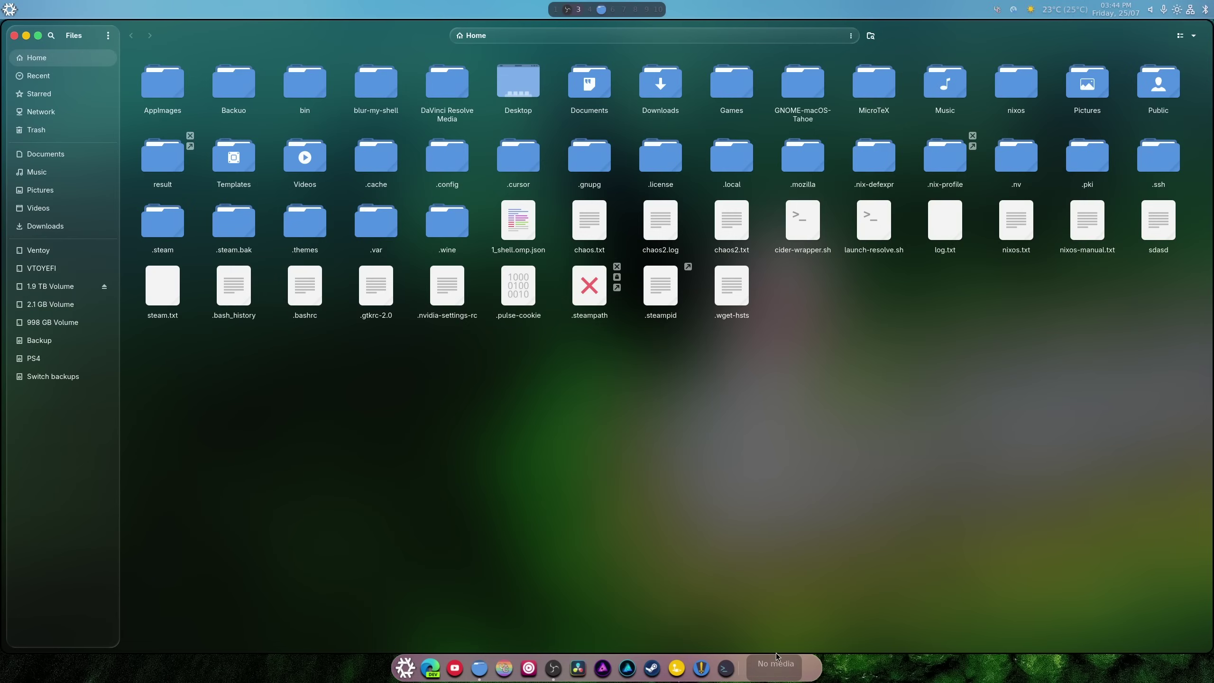
Step: Close the Files window and reopen the quick-settings sidebar
left_click(401, 670)
left_click(399, 667)
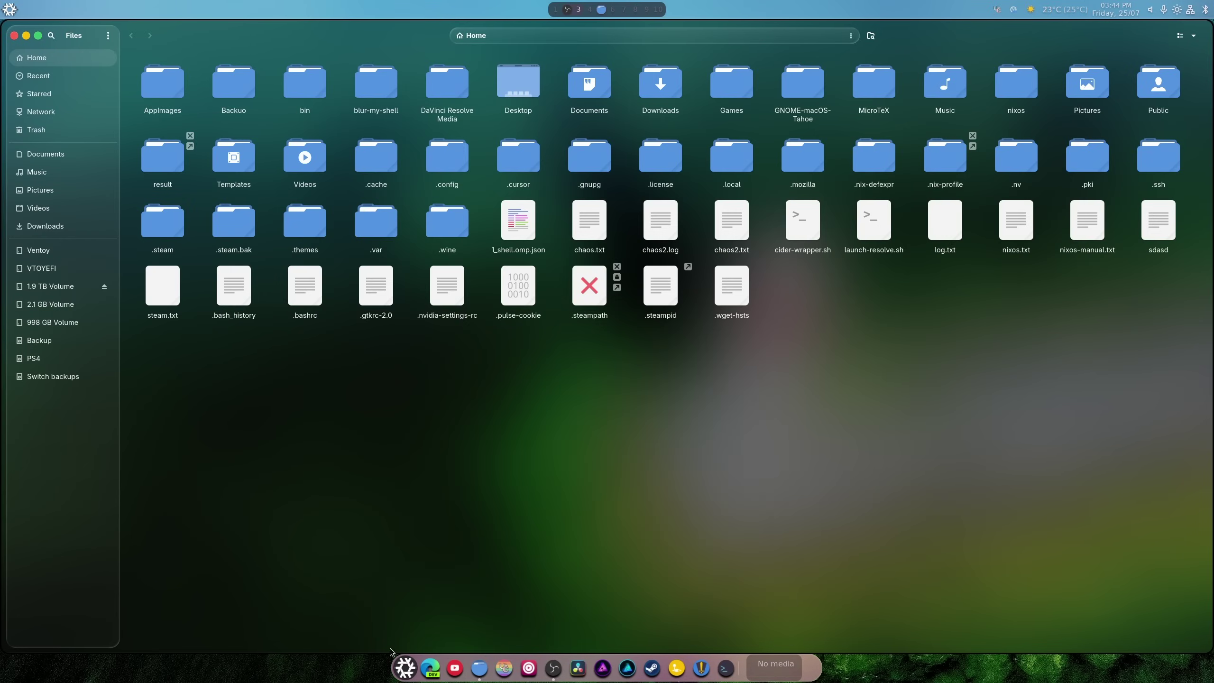
left_click(14, 36)
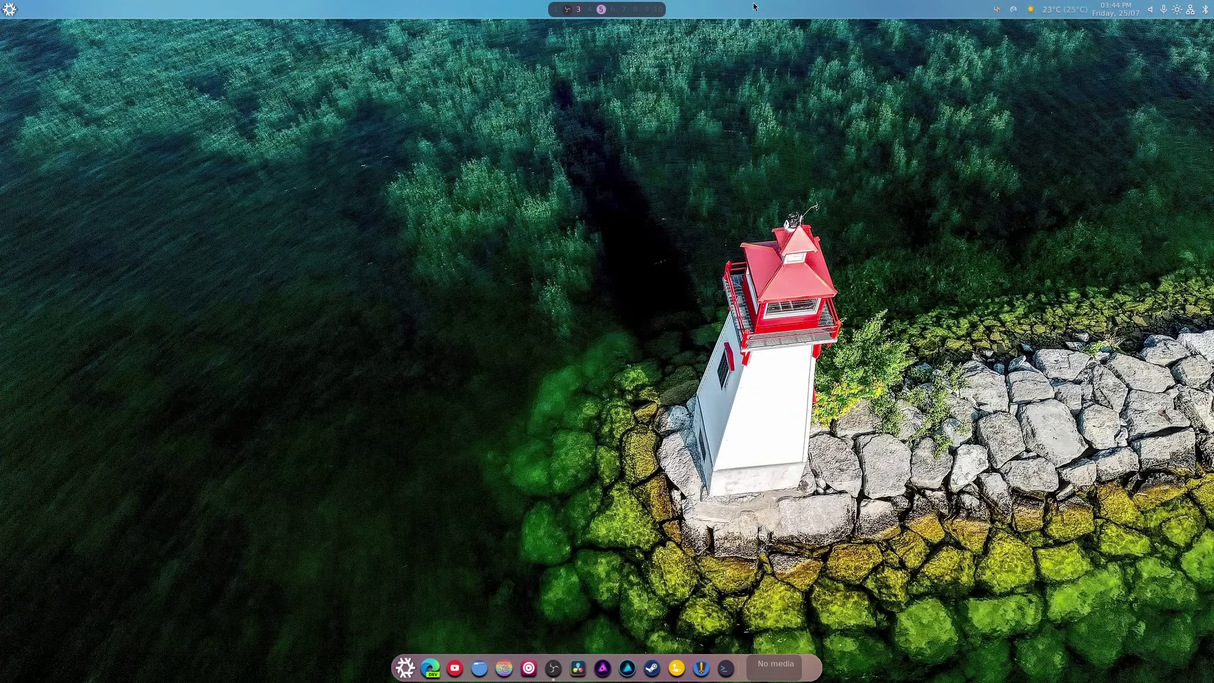
left_click(1192, 8)
Step: Set the Bar tab's Background Color Opacity to 66%, save, and reopen Files
left_click(1173, 44)
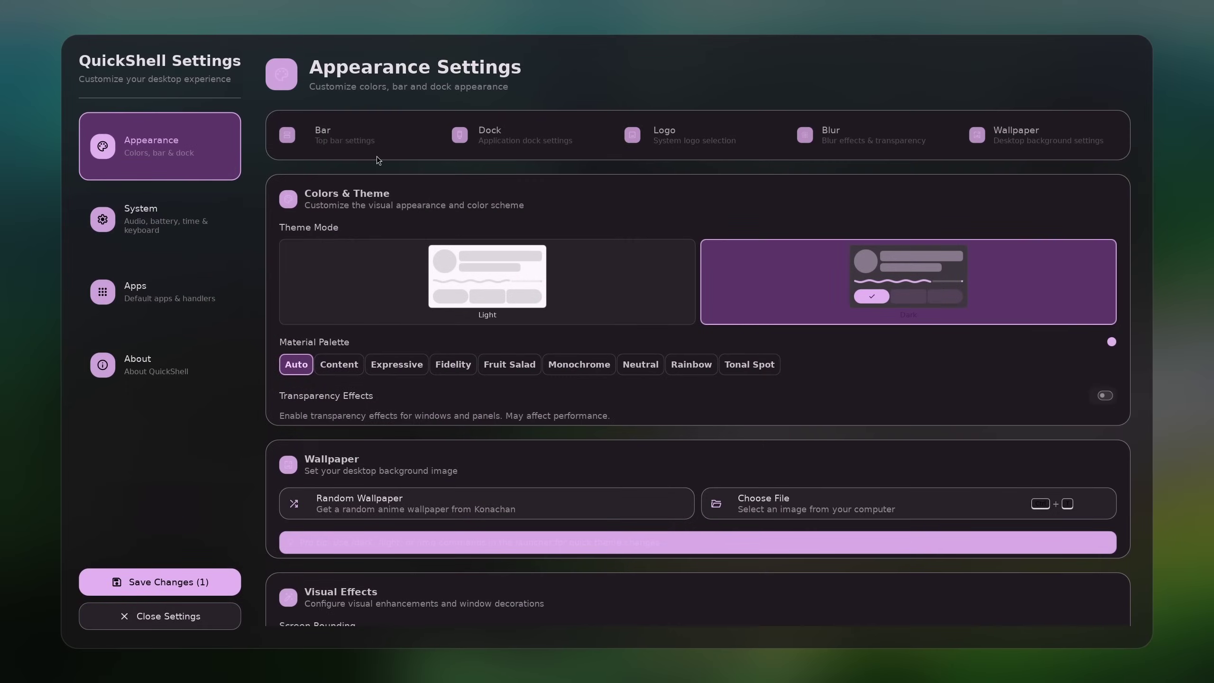
left_click(367, 152)
scroll(557, 405, "down", 3)
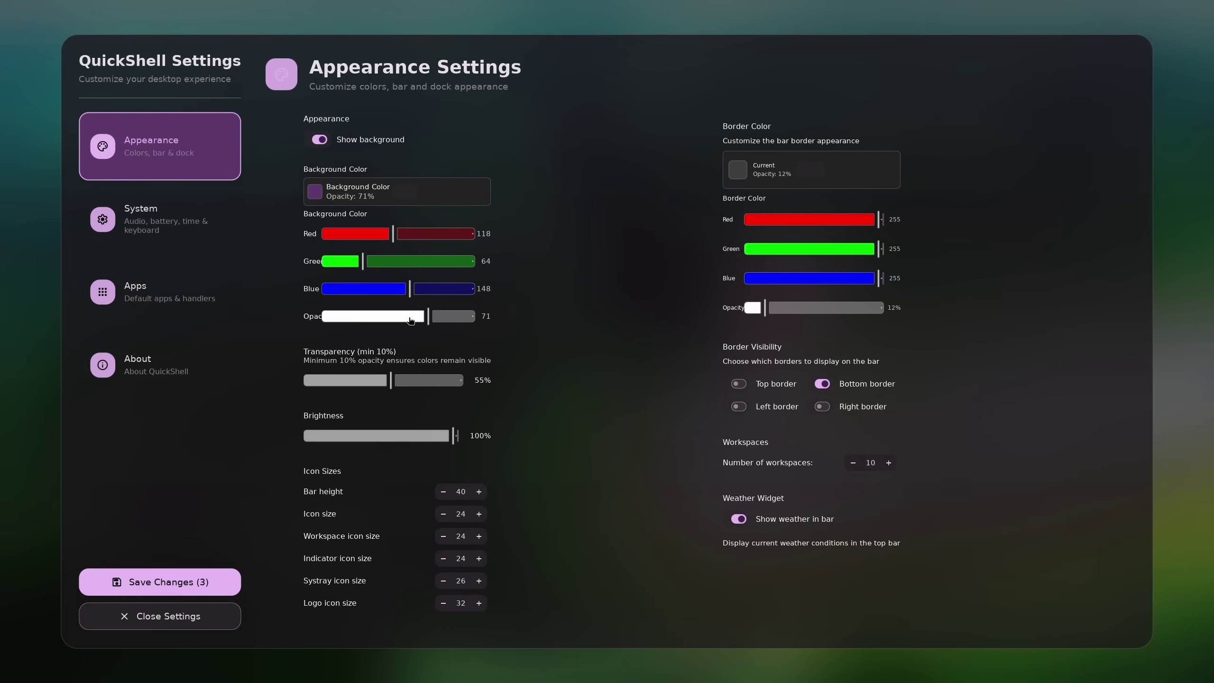
left_click_drag(428, 317, 556, 324)
left_click(170, 581)
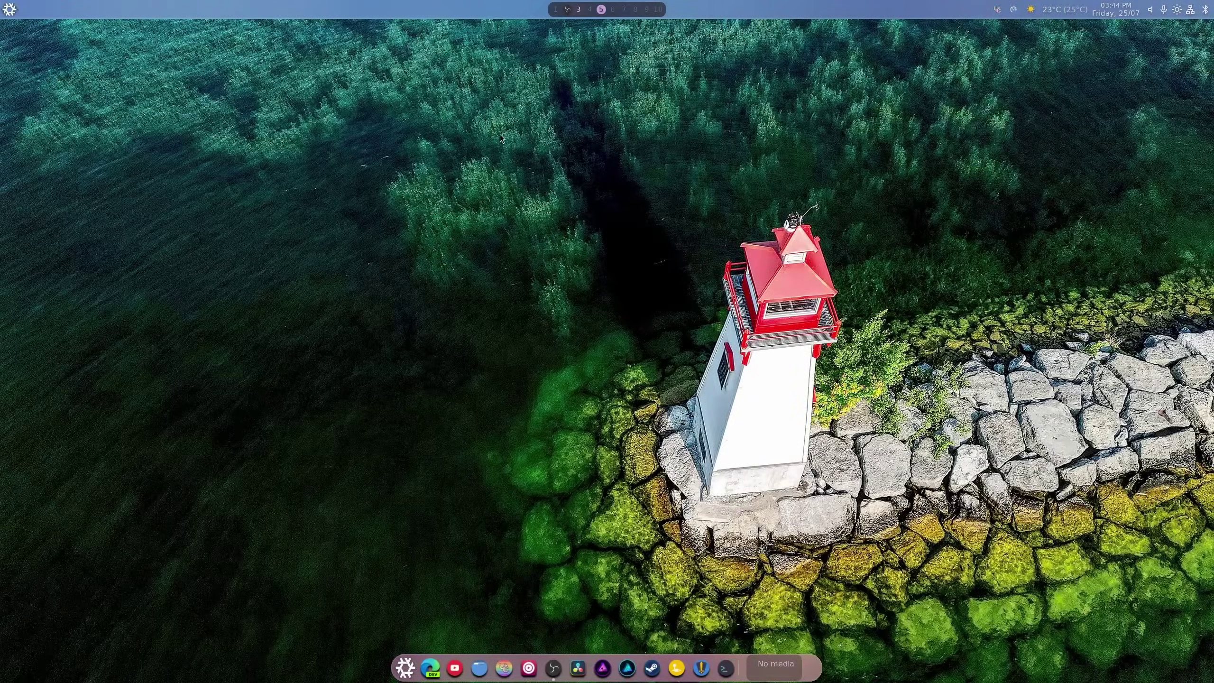
left_click(479, 667)
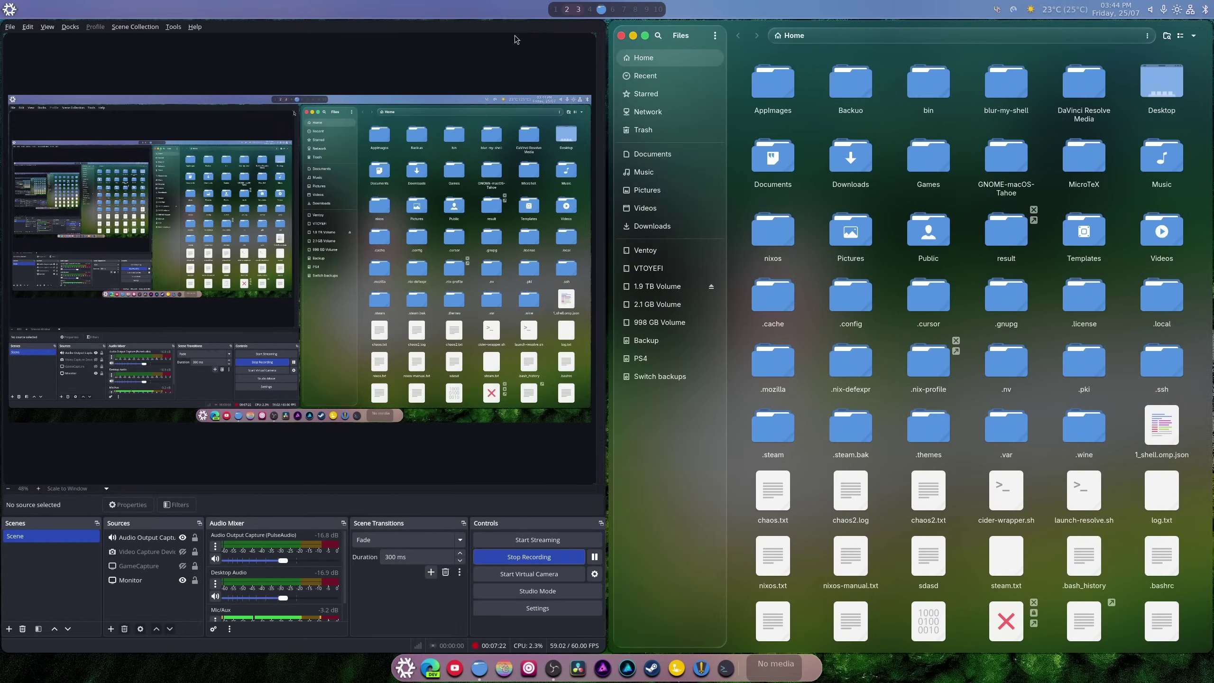
Step: Send OBS to workspace 2 and Files to workspace 3, then open and close a terminal
key("super+shift+2")
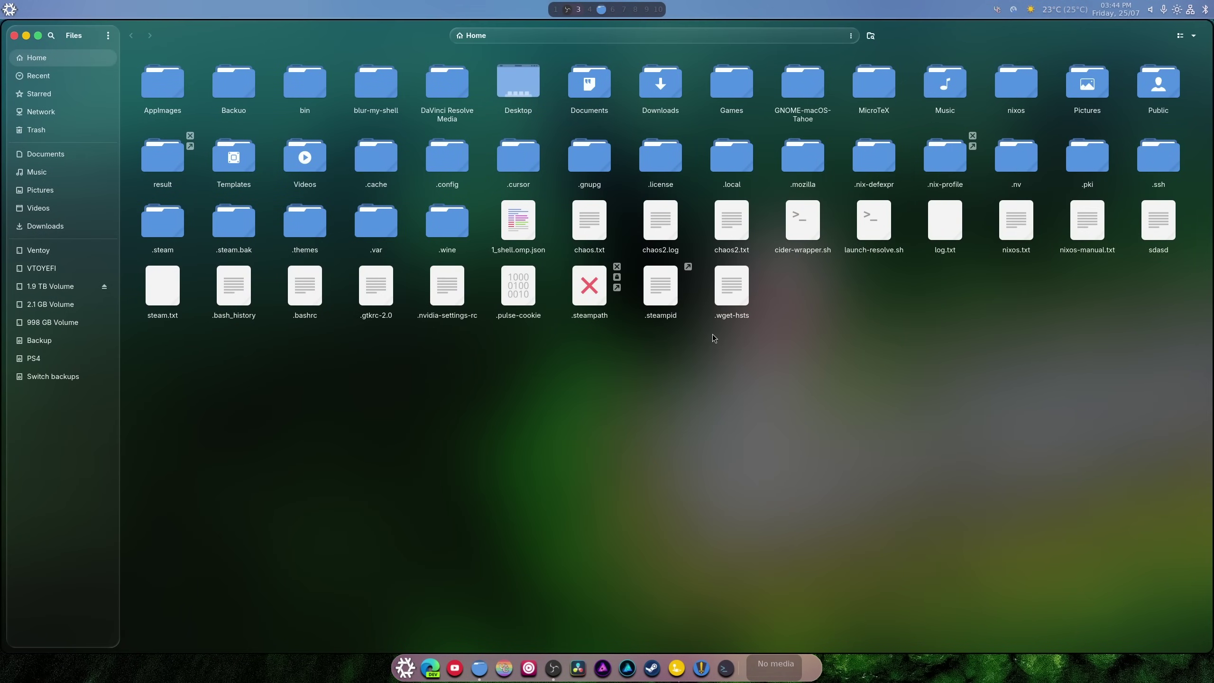
key("super+shift+3")
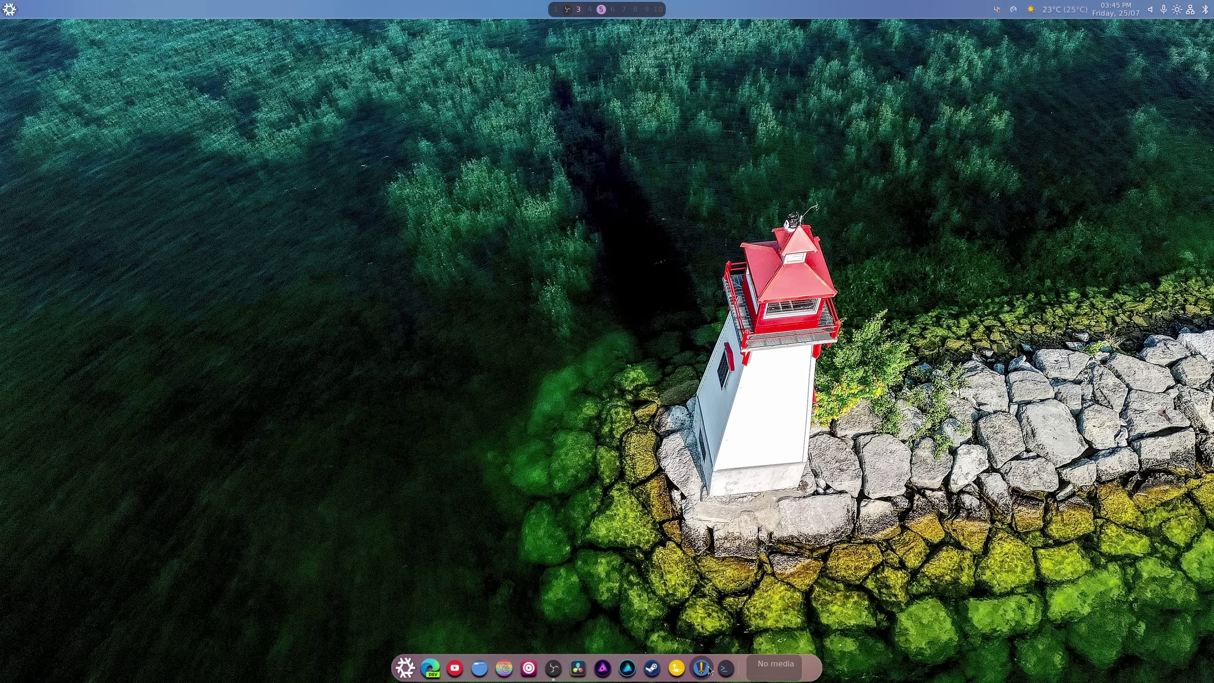
left_click(725, 668)
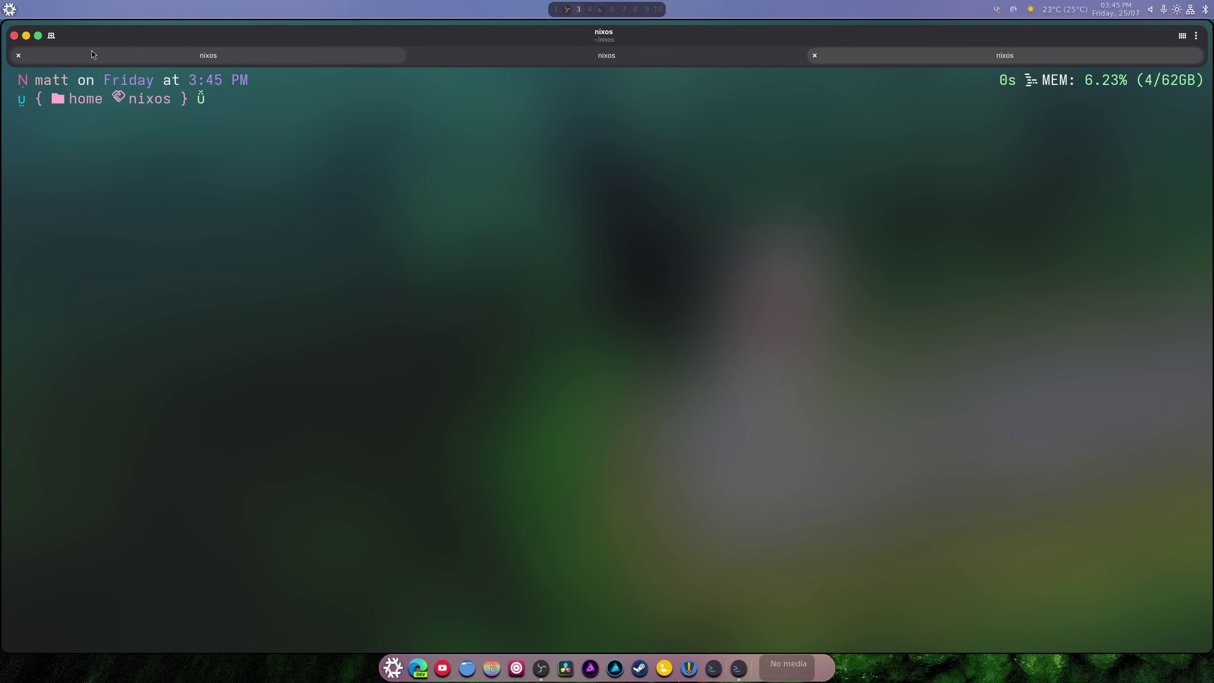
key("super+q")
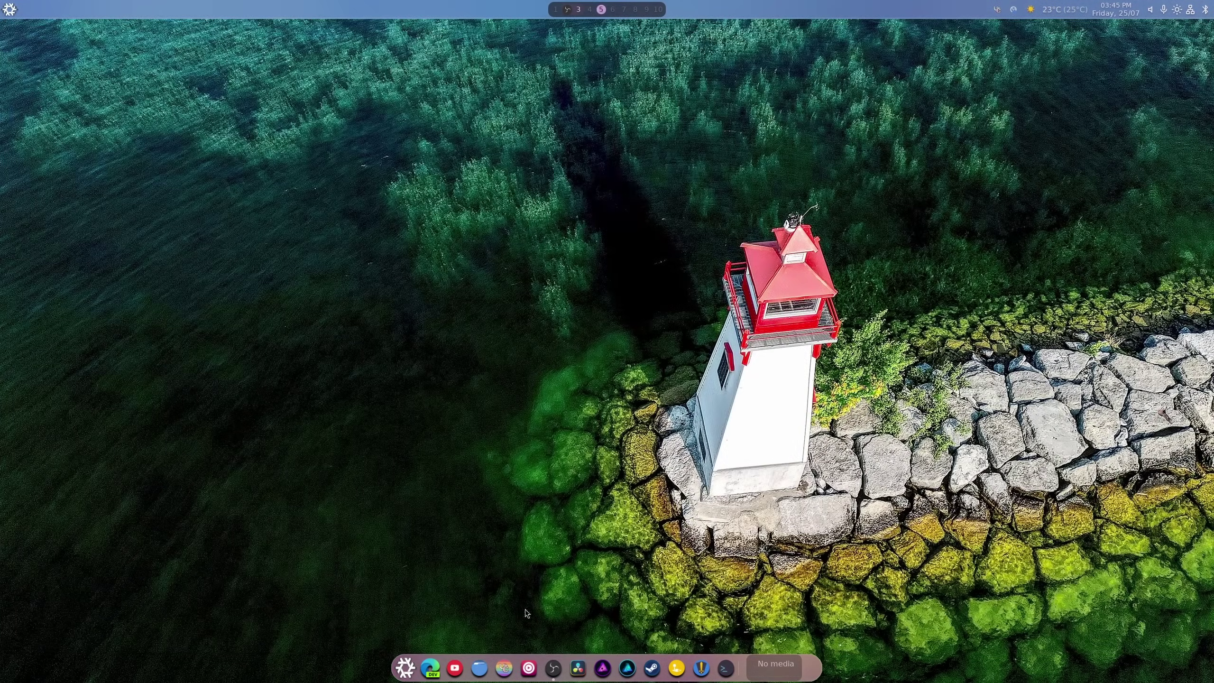
left_click(404, 667)
left_click(404, 667)
left_click(404, 668)
left_click(404, 671)
left_click(1202, 6)
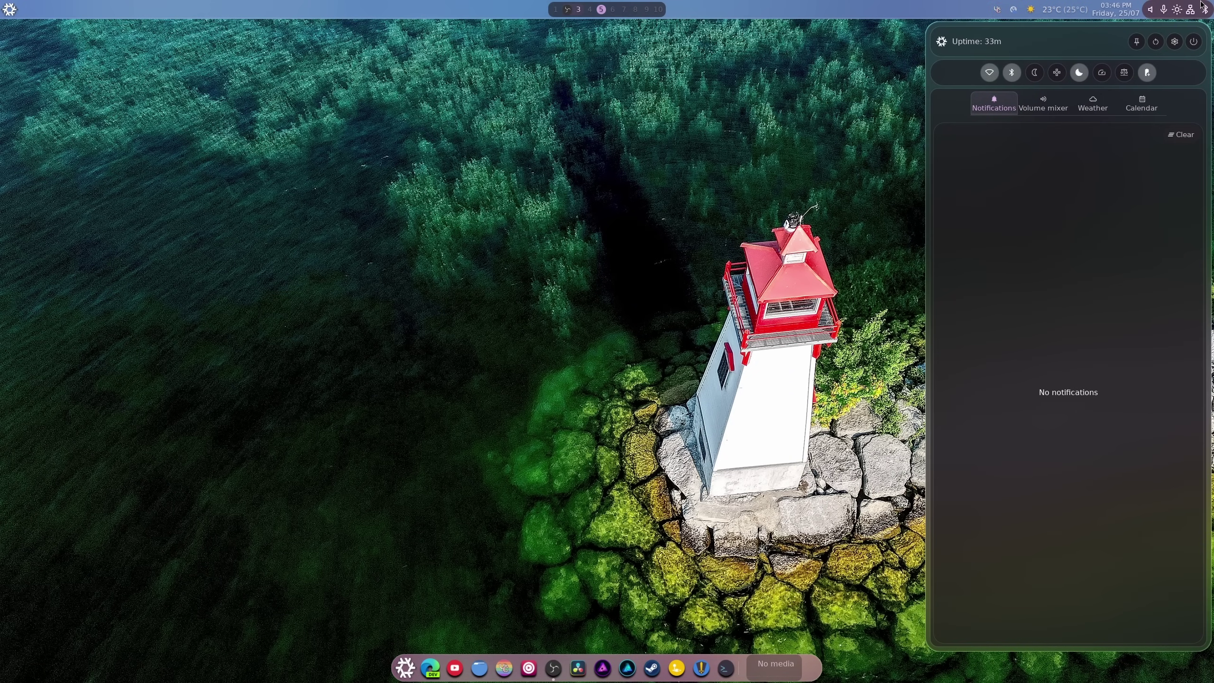
left_click(1202, 6)
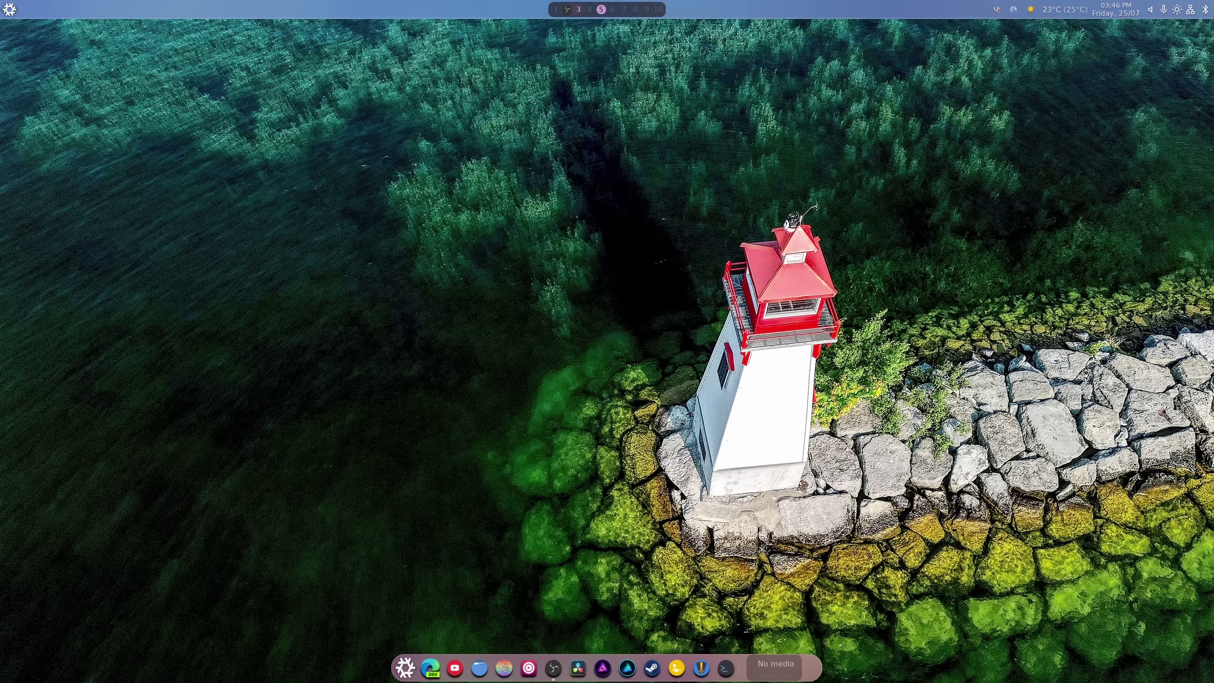